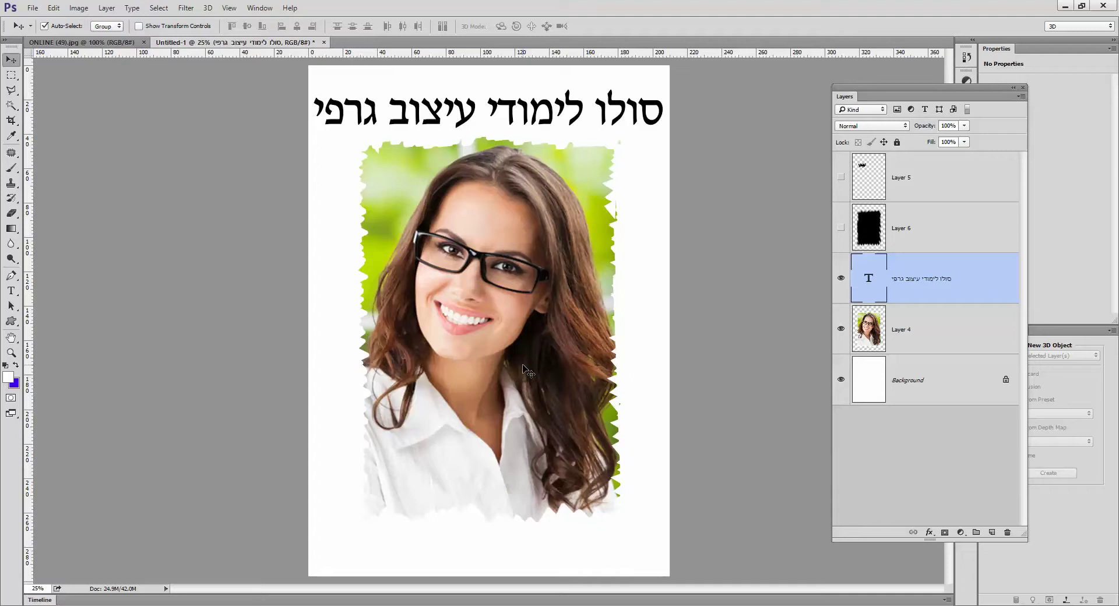
Step: Copy the portrait from ONLINE (49).jpg into the Untitled-1 document and hide the jagged-edged portrait on Layer 4
left_click(82, 42)
left_click_drag(308, 140, 477, 305)
left_click(840, 379)
Step: Enlarge the pasted portrait with Free Transform so it fills most of the page below the Hebrew heading
key("ctrl+t")
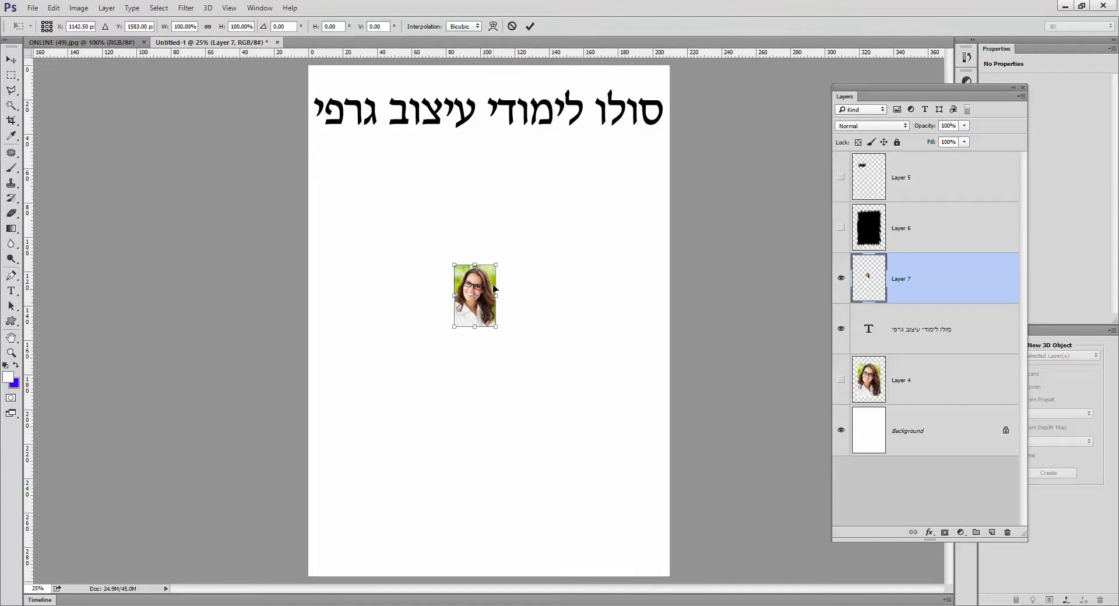
left_click(53, 8)
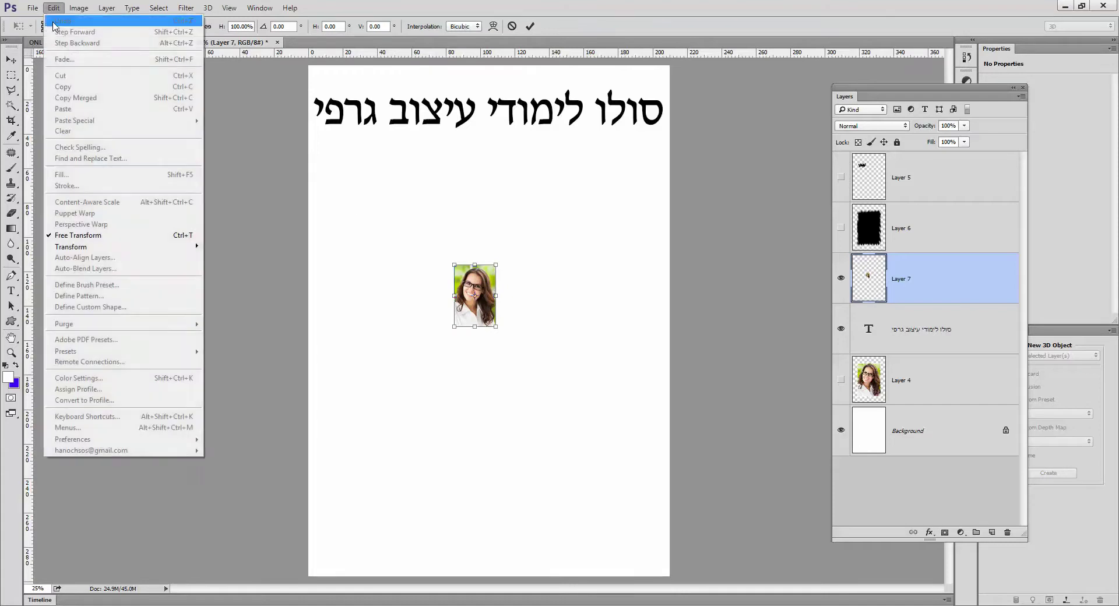
left_click(87, 236)
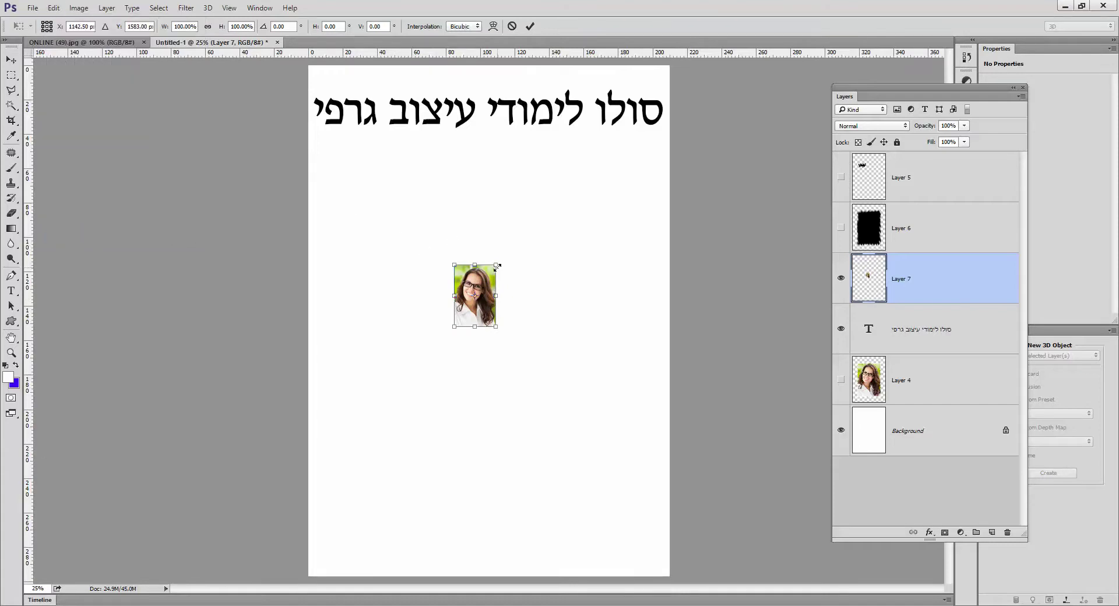
left_click_drag(496, 266, 582, 135)
left_click_drag(451, 326, 345, 493)
left_click_drag(581, 144, 607, 106)
left_click_drag(503, 288, 515, 350)
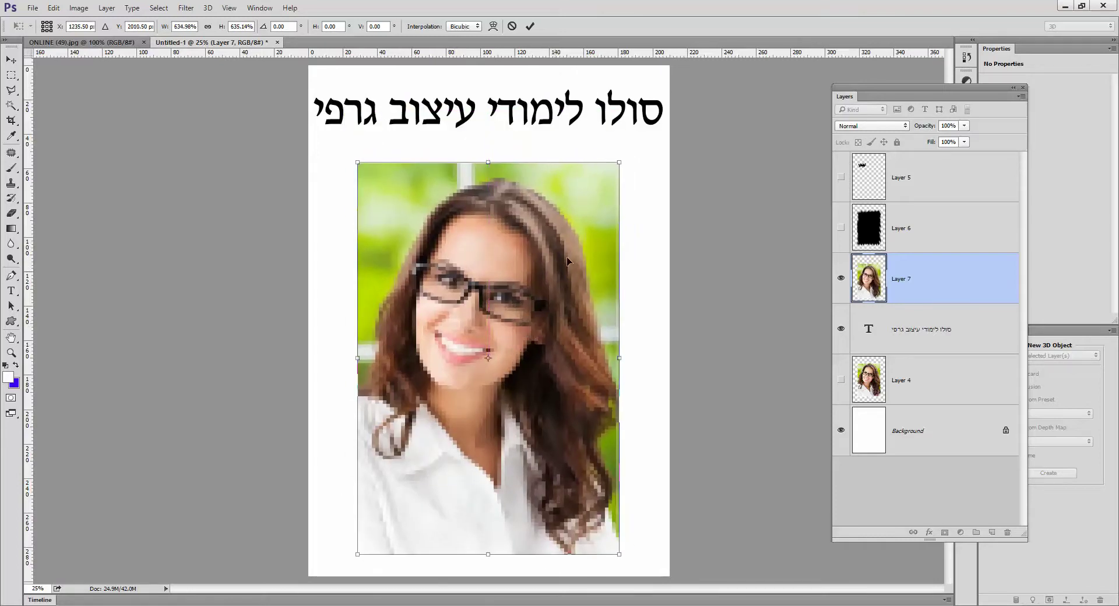
left_click_drag(619, 160, 633, 143)
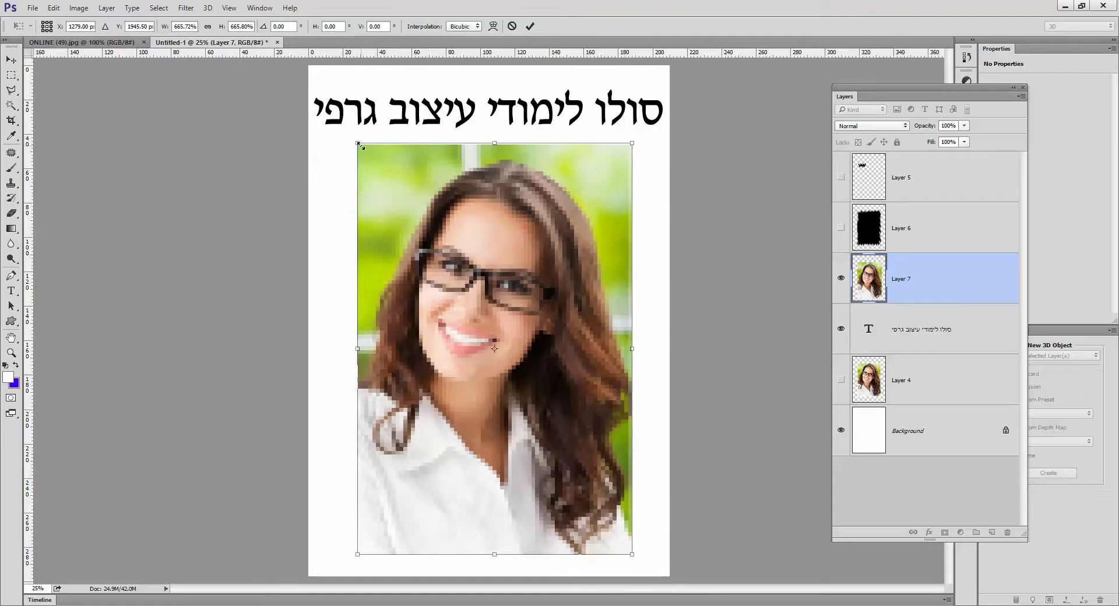
left_click_drag(358, 144, 351, 134)
key("Return")
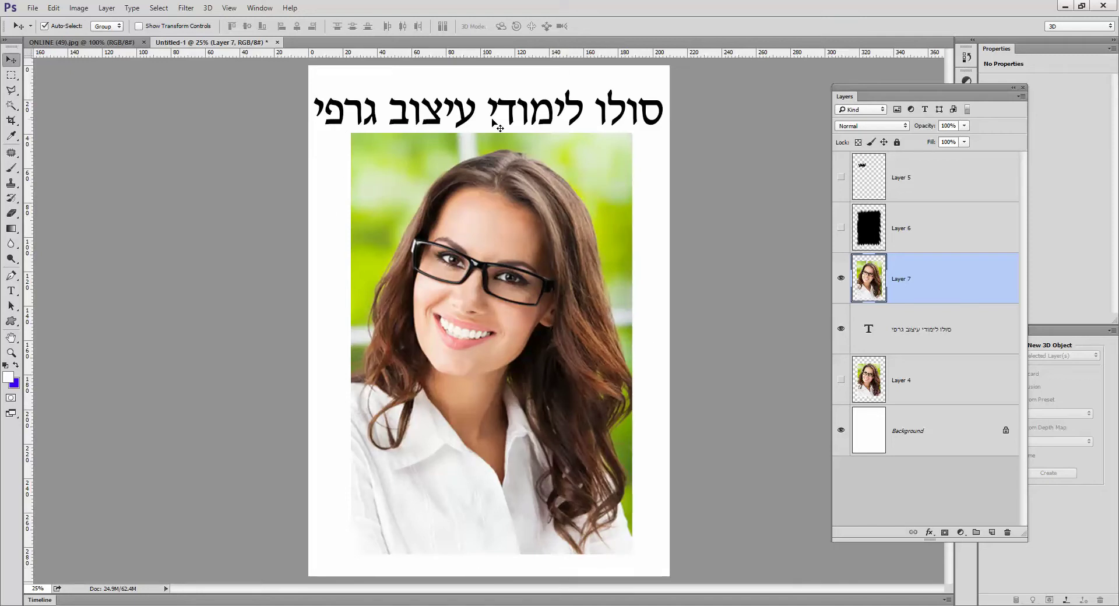
Step: Hide the enlarged portrait layer and draw a closed zigzag selection on the blank page with the Polygonal Lasso tool
left_click(841, 279)
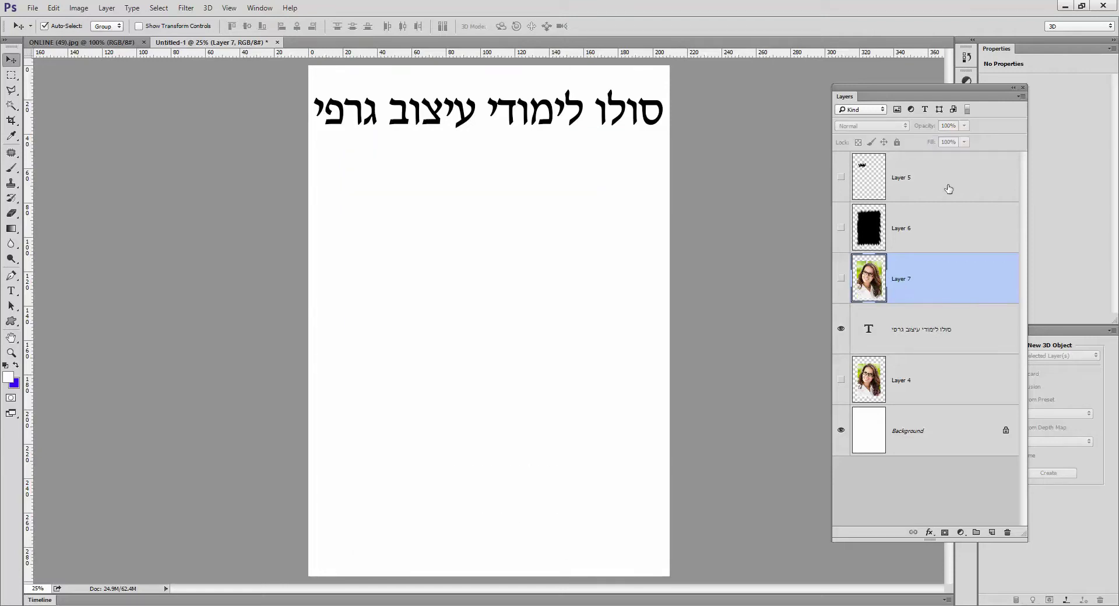
left_click(11, 91)
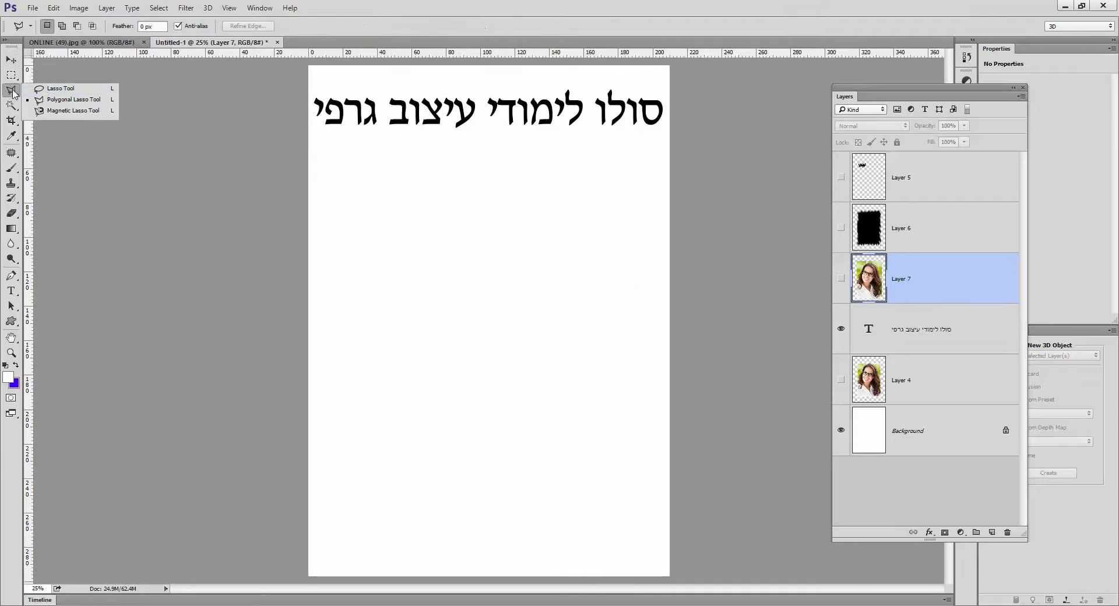
left_click(56, 101)
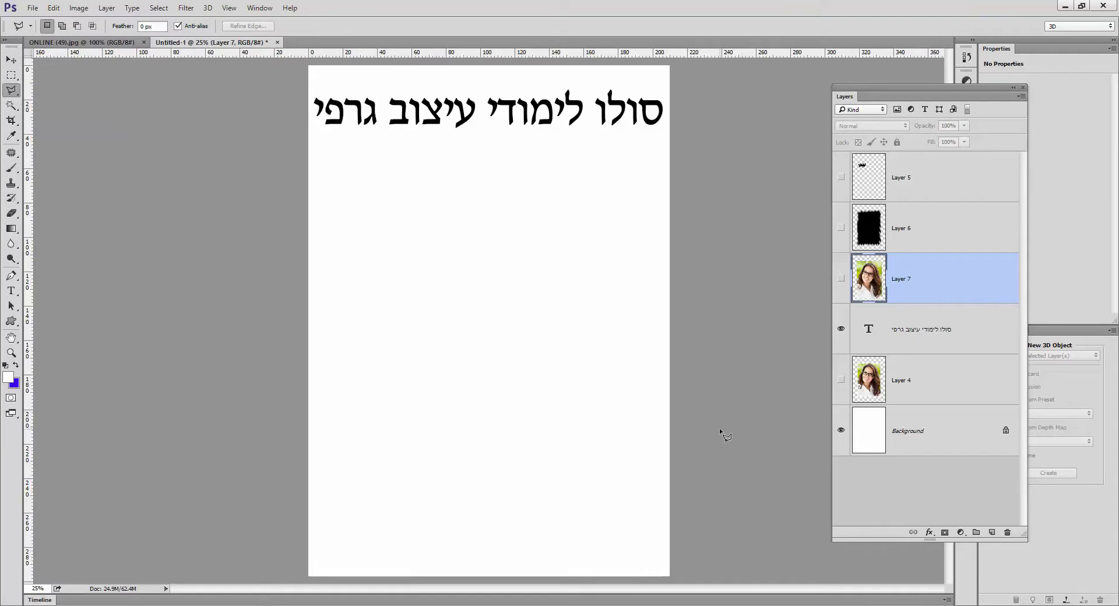
left_click(415, 251)
left_click(419, 220)
left_click(426, 249)
left_click(432, 222)
left_click(436, 249)
left_click(444, 222)
left_click(445, 248)
left_click(451, 224)
left_click(453, 249)
left_click(460, 224)
left_click(461, 249)
left_click(470, 223)
left_click(472, 249)
left_click(480, 224)
left_click(478, 251)
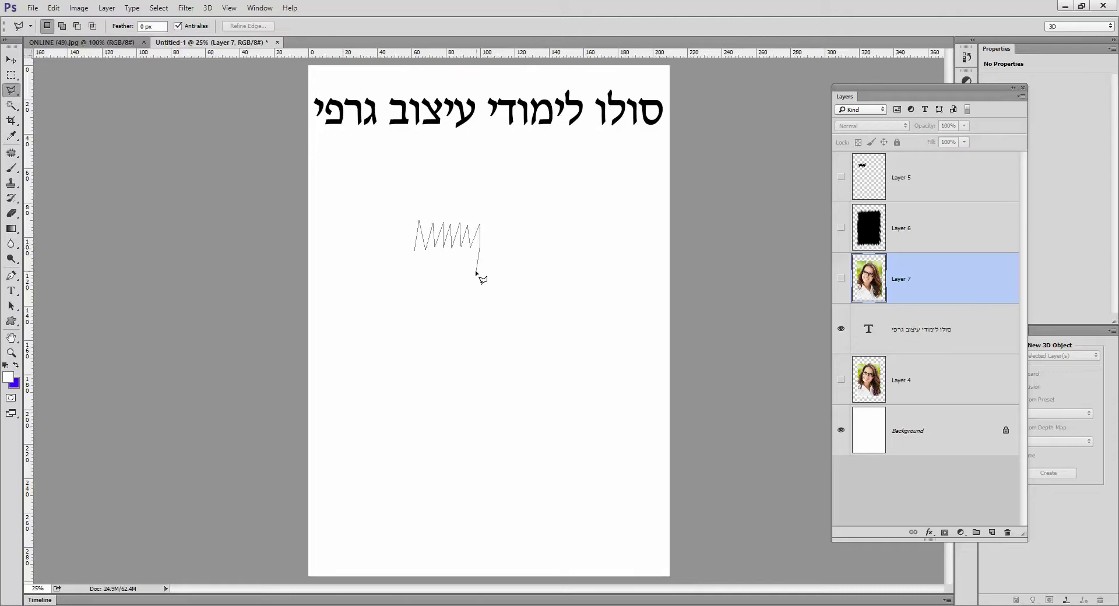
left_click(478, 272)
left_click(473, 254)
left_click(464, 273)
left_click(459, 256)
left_click(451, 274)
left_click(416, 254)
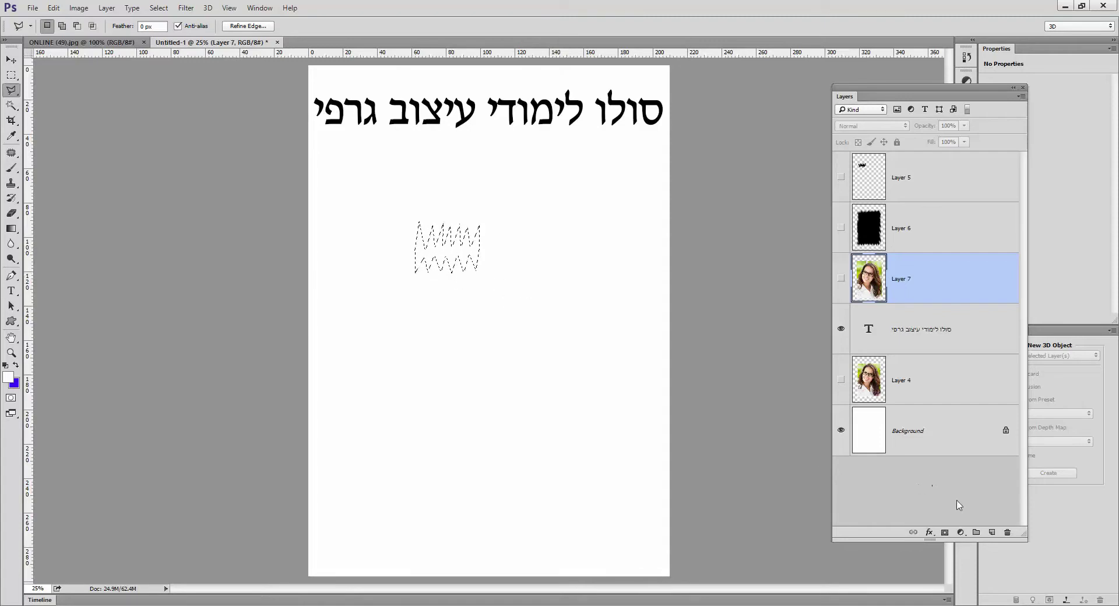
Step: Add a new layer and transform the zigzag selection to about 155% width and 42% height
left_click(992, 533)
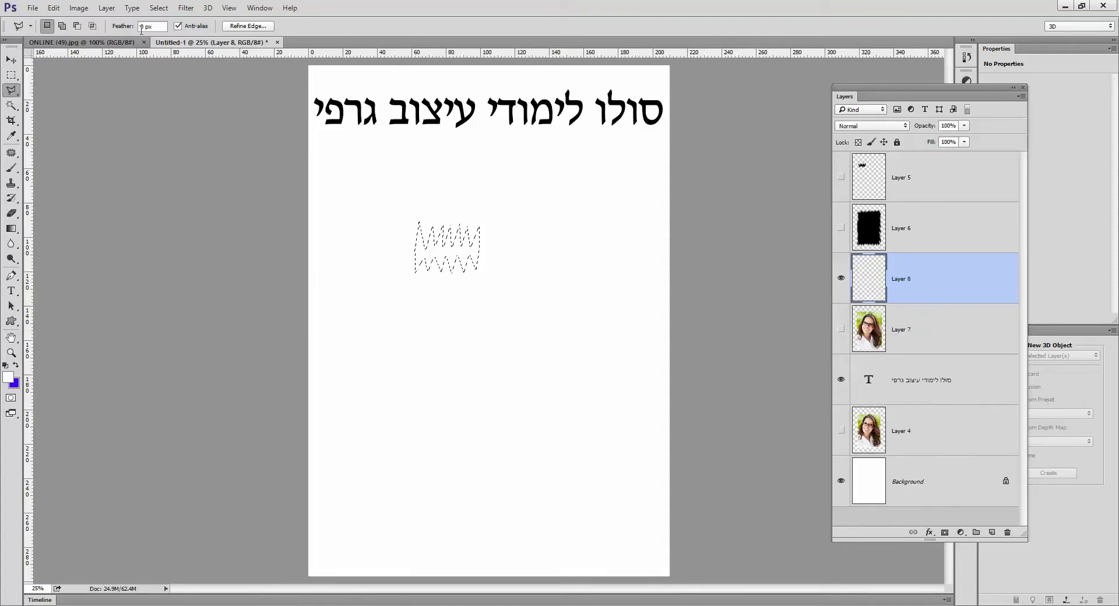
left_click(157, 8)
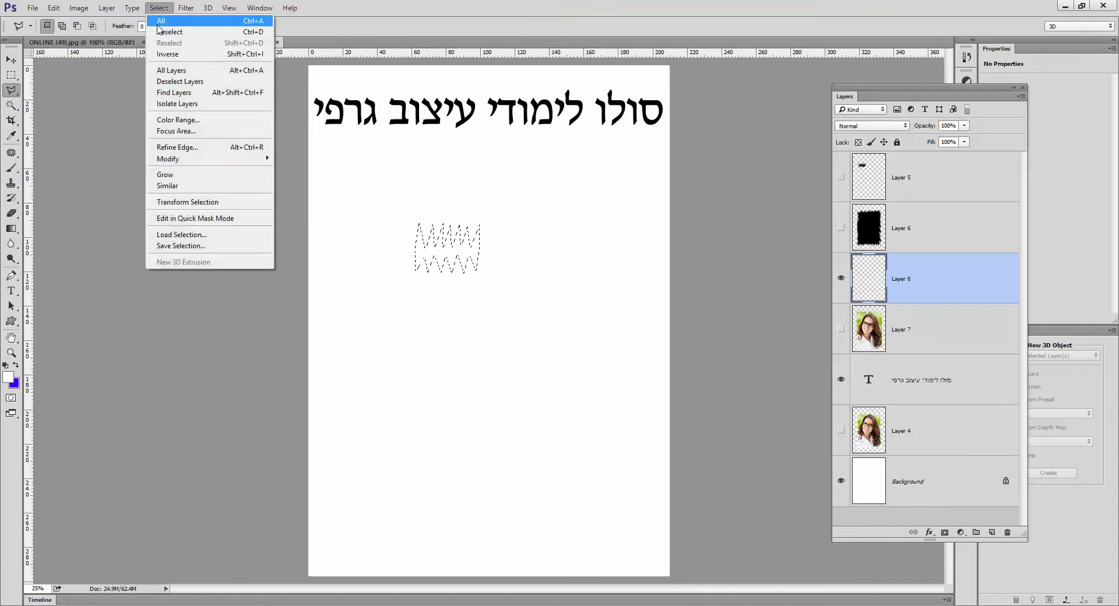
left_click(200, 202)
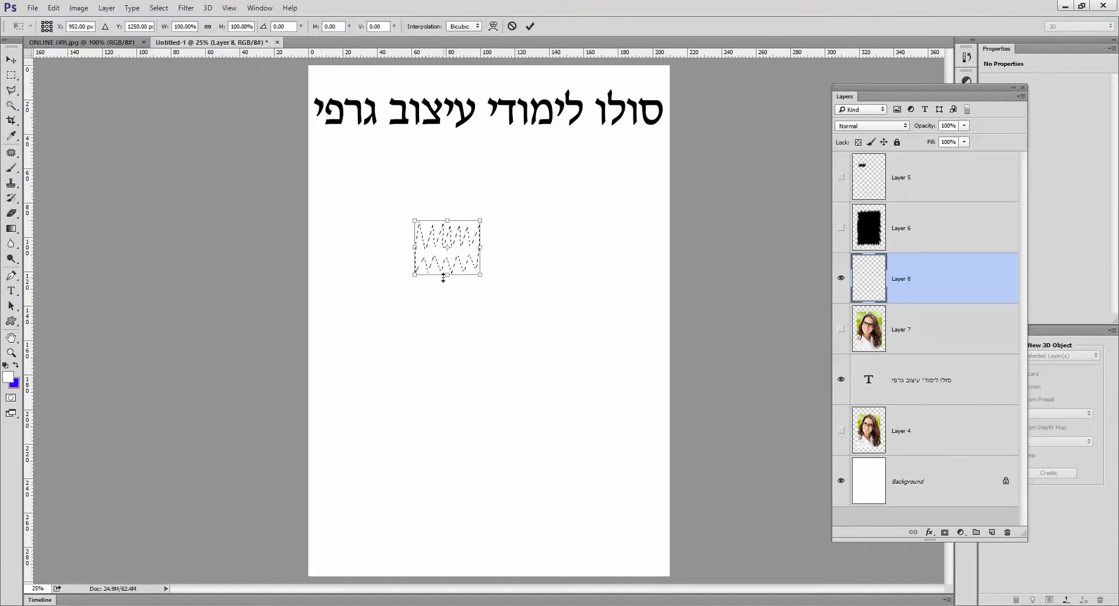
left_click_drag(391, 249, 388, 248)
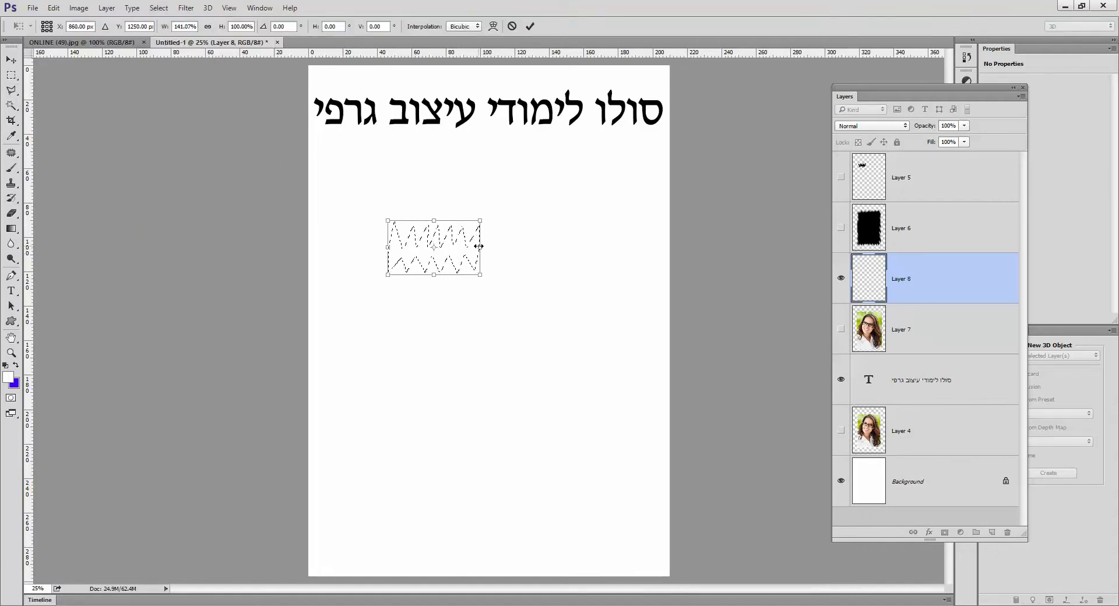
left_click_drag(479, 247, 489, 247)
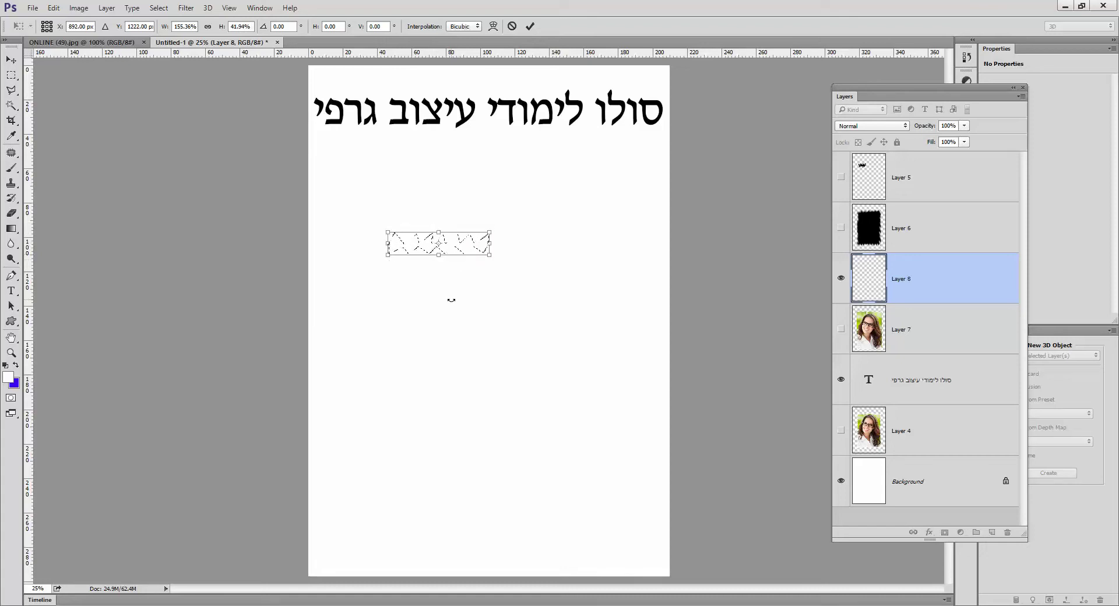
key("Return")
key("l")
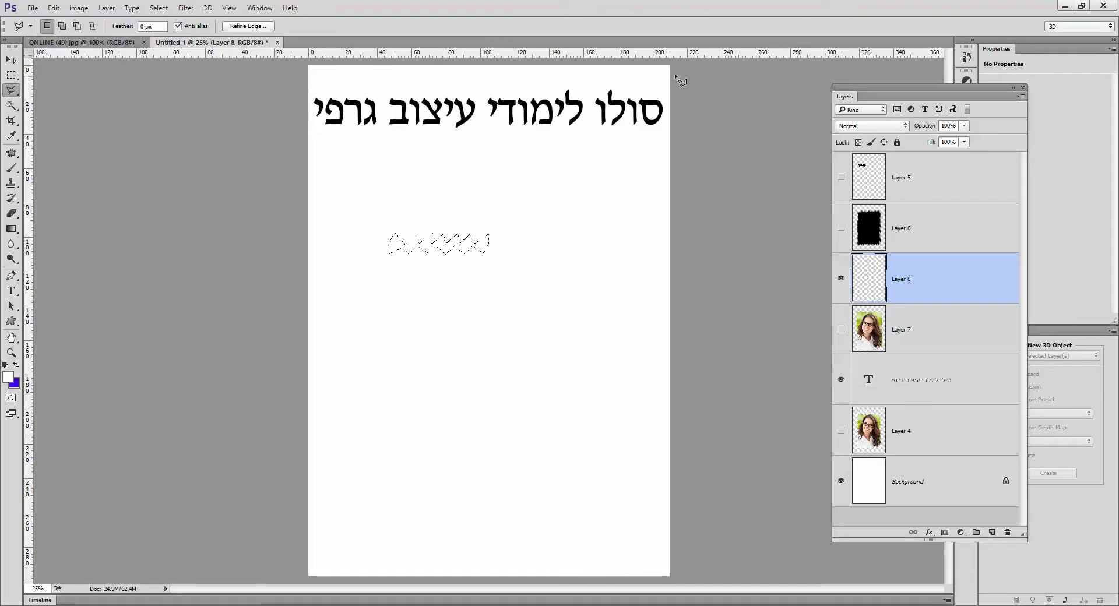
left_click(259, 8)
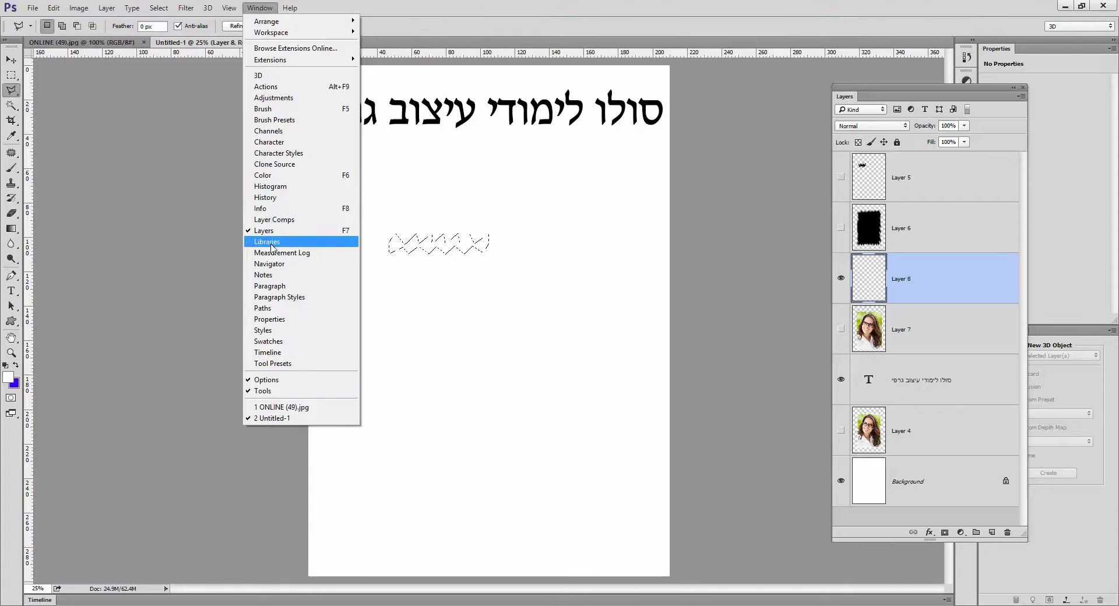
left_click(949, 182)
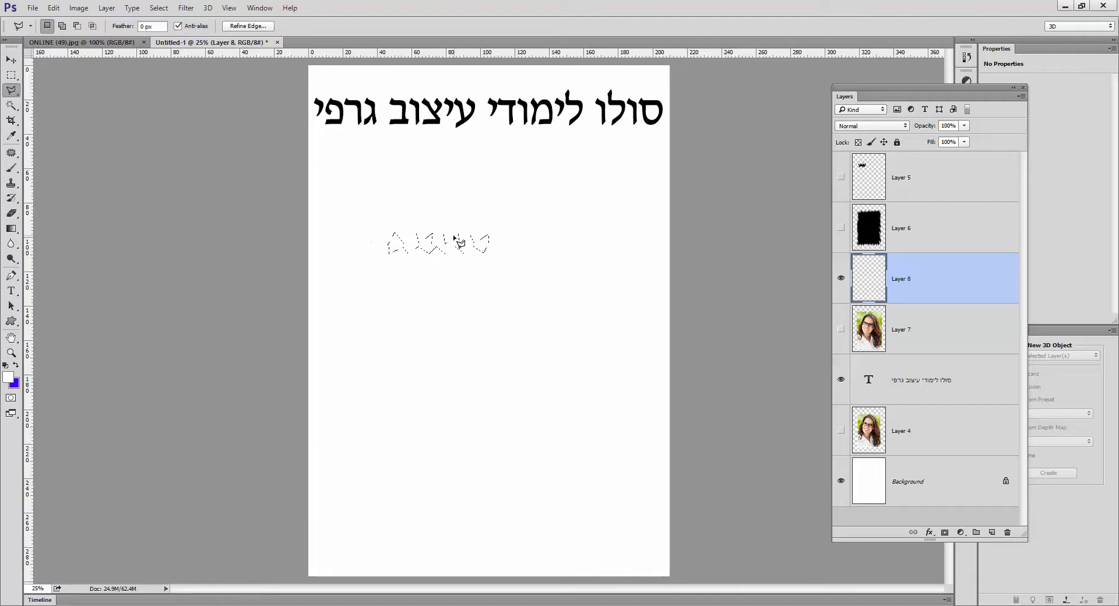
Step: Fill the zigzag selection with black in Normal mode at 100% opacity
left_click(53, 8)
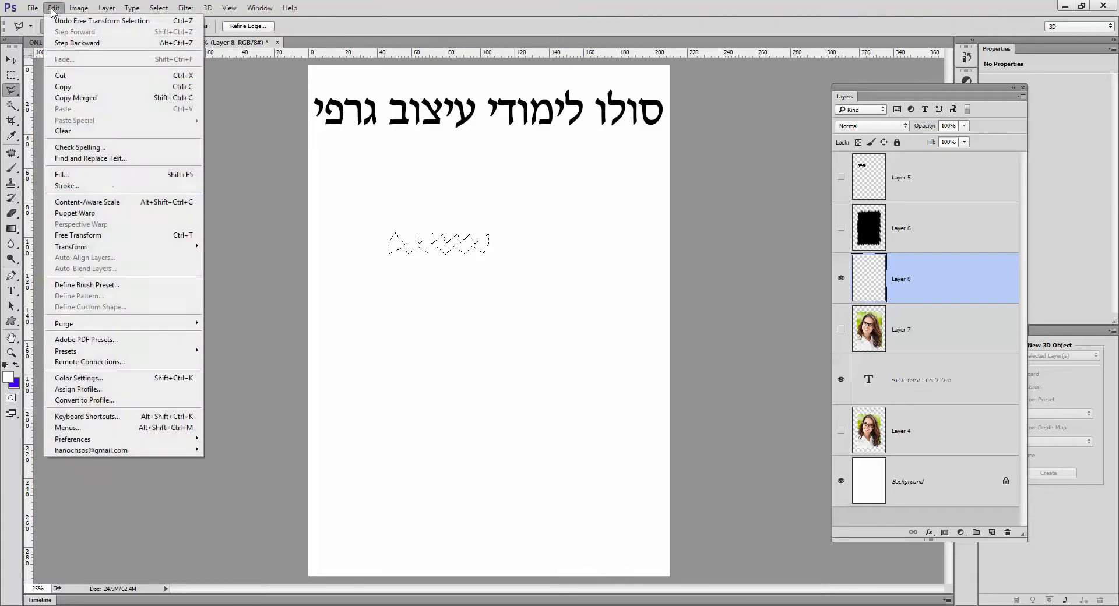
left_click(111, 181)
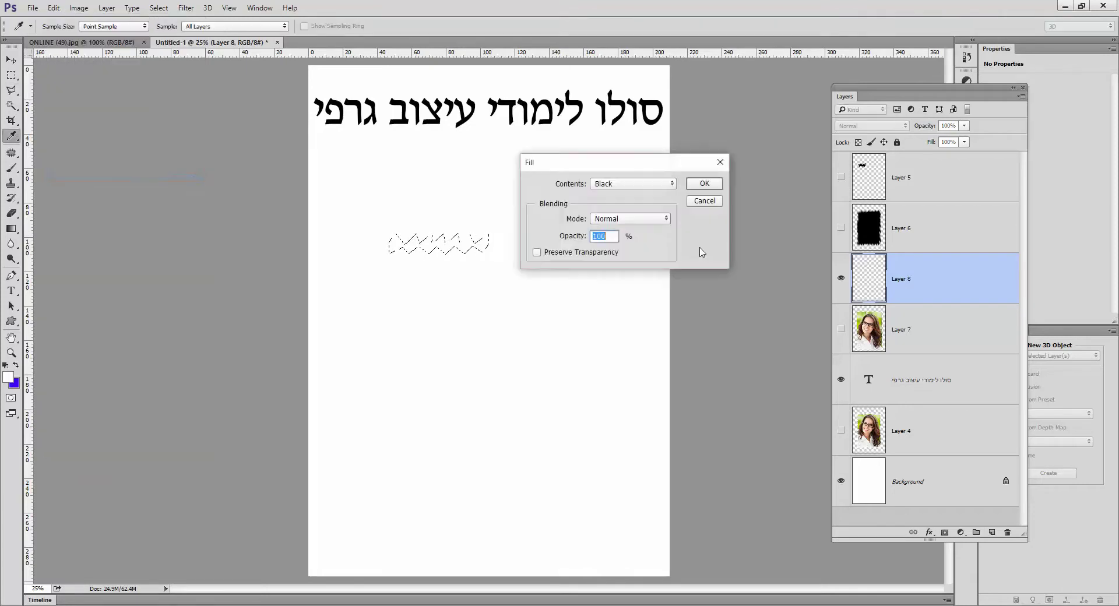
left_click(656, 184)
key("Up")
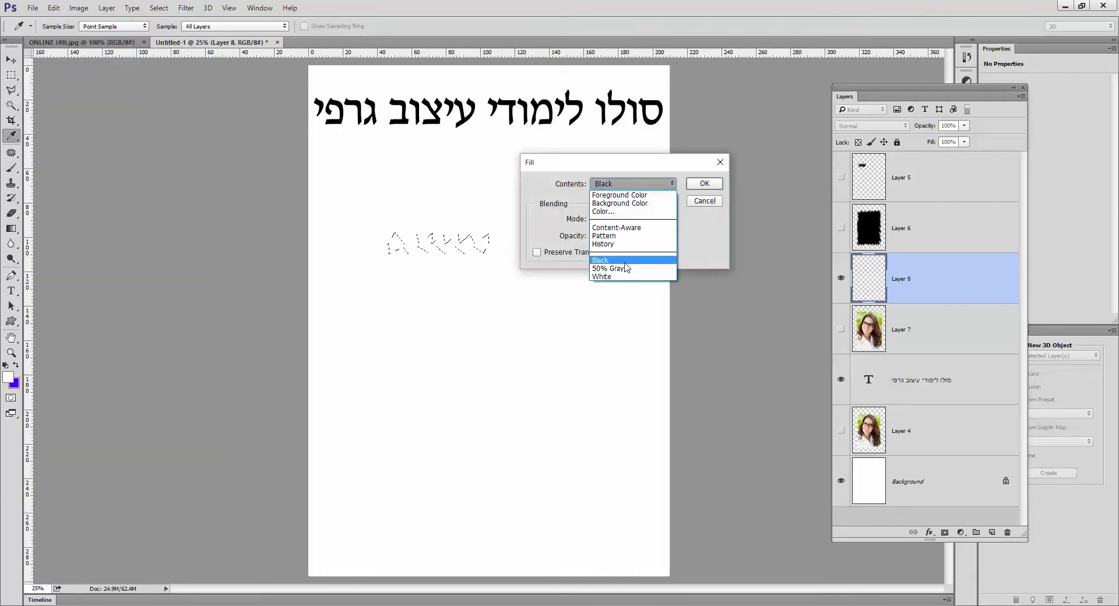
key("Return")
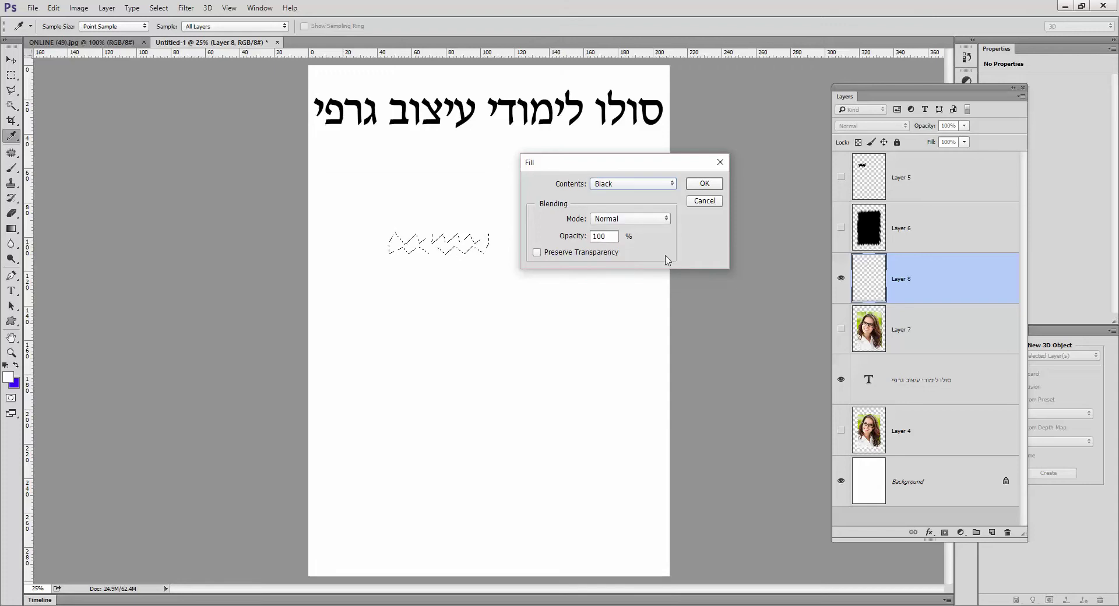
left_click(699, 185)
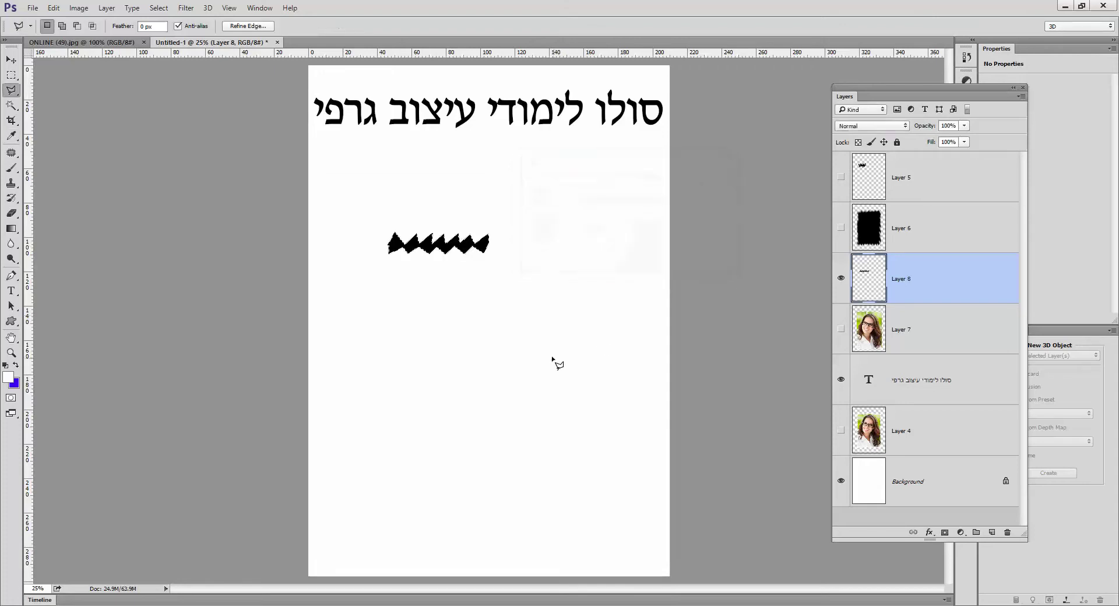
Step: With the Background layer hidden, define the black zigzag as a brush preset under its default name and deselect it
left_click(840, 482)
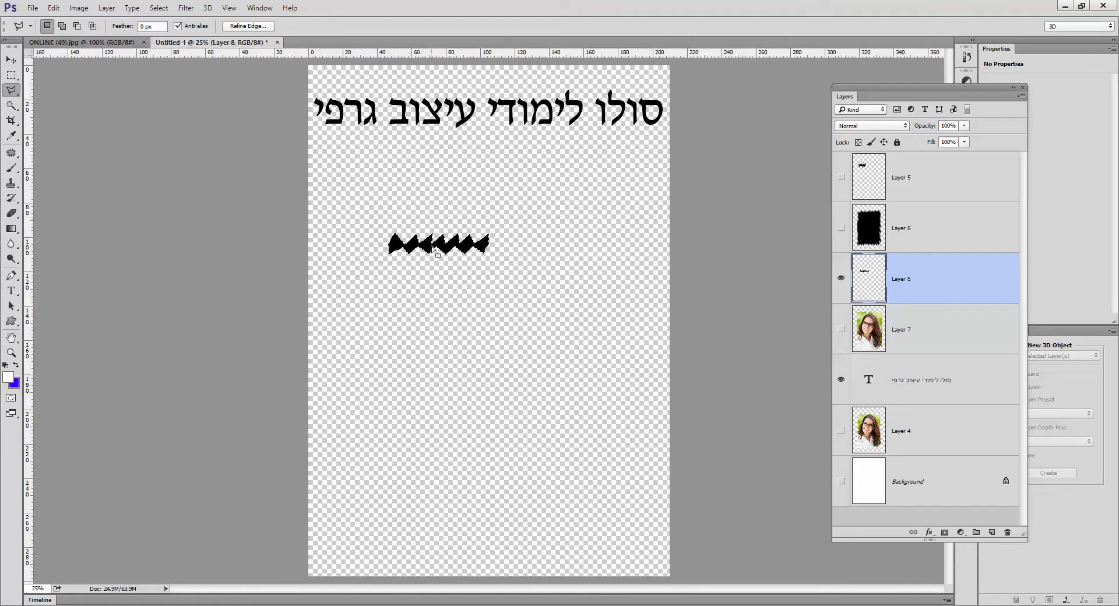
left_click(53, 7)
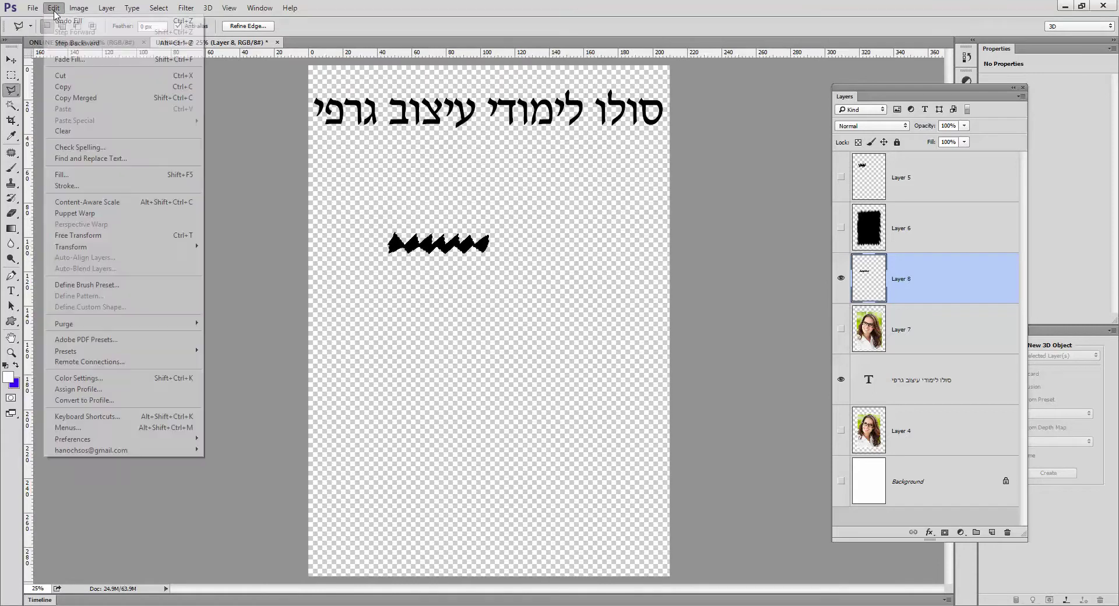
left_click(116, 285)
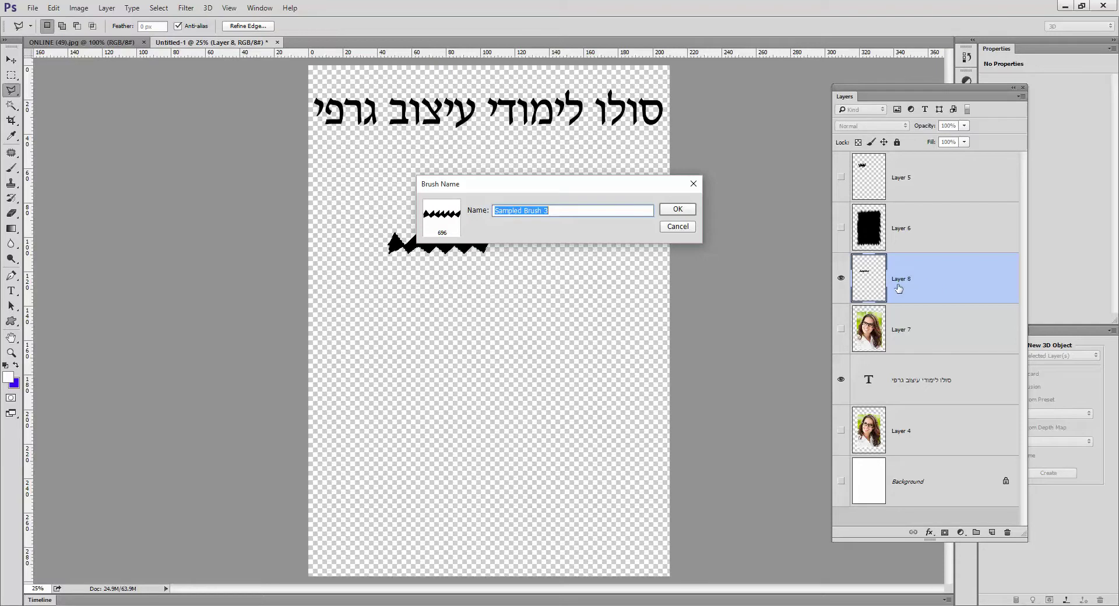
left_click(678, 211)
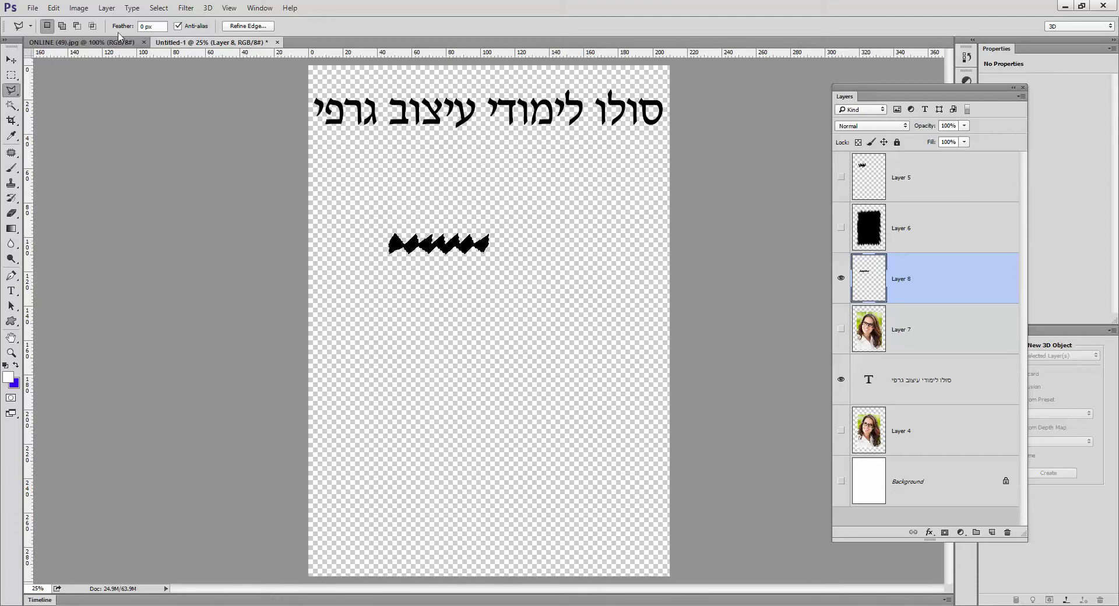
left_click(158, 8)
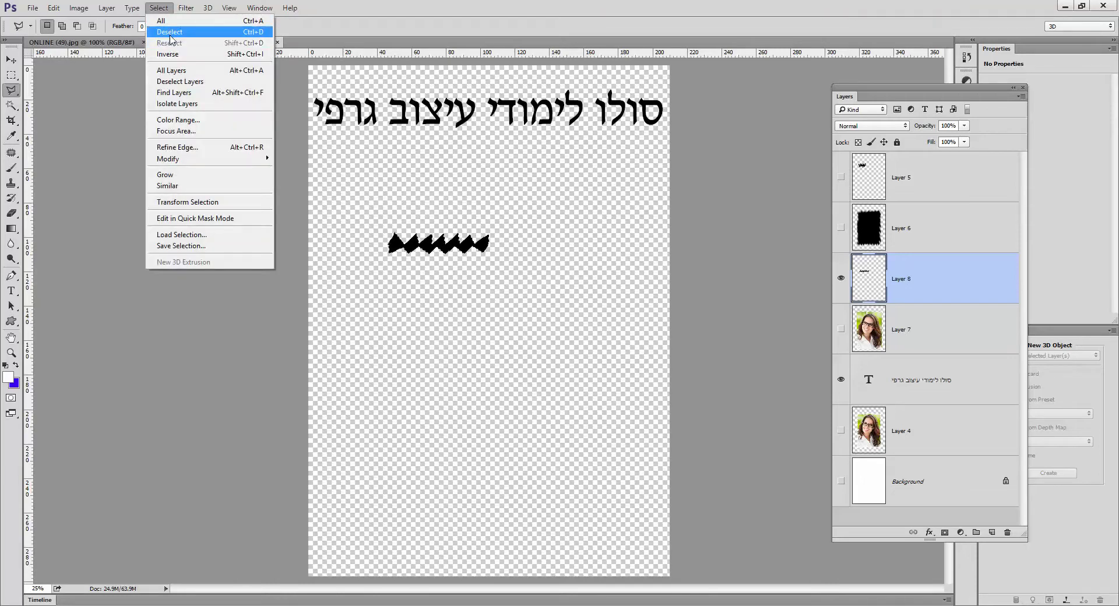
left_click(169, 33)
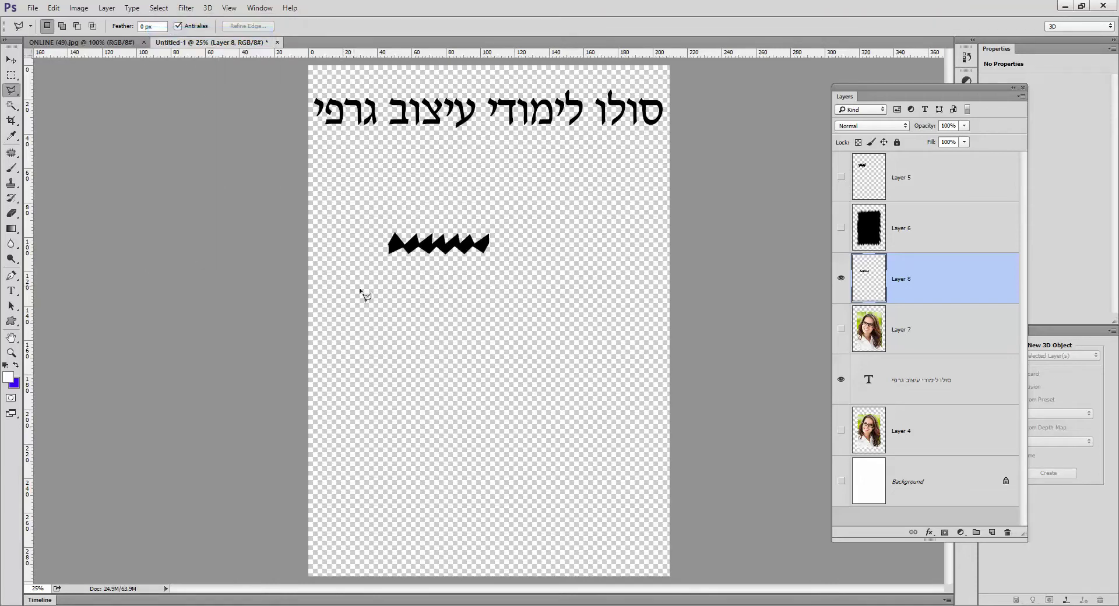
Step: Show the portrait on Layer 7 and delete Layer 8, Layer 6 and Layer 5
left_click(841, 329)
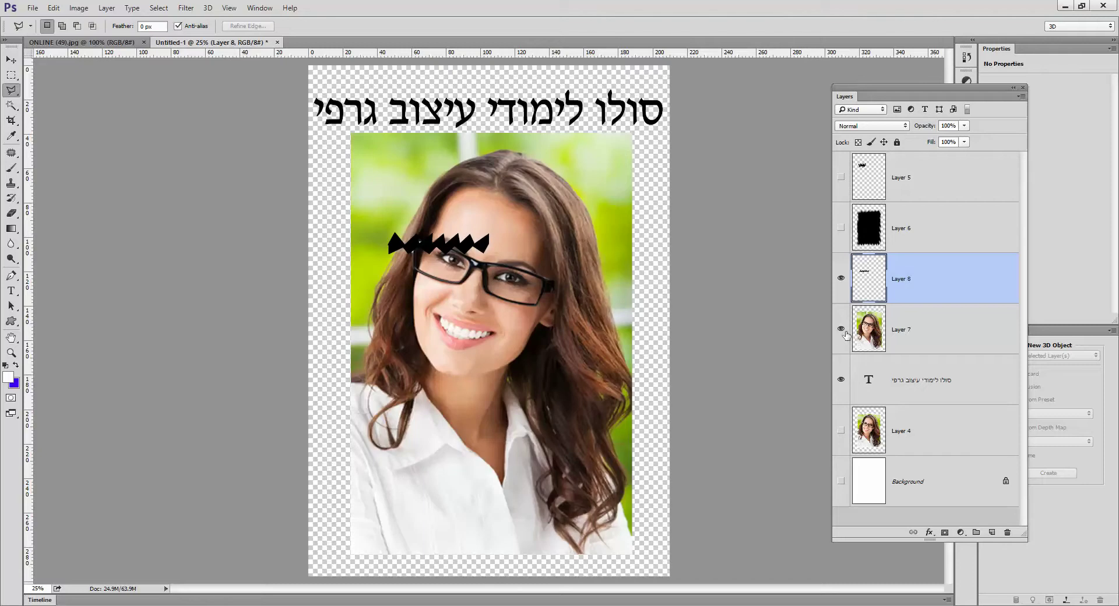
left_click_drag(898, 278, 1008, 527)
left_click_drag(885, 228, 1006, 530)
left_click_drag(920, 176, 1005, 532)
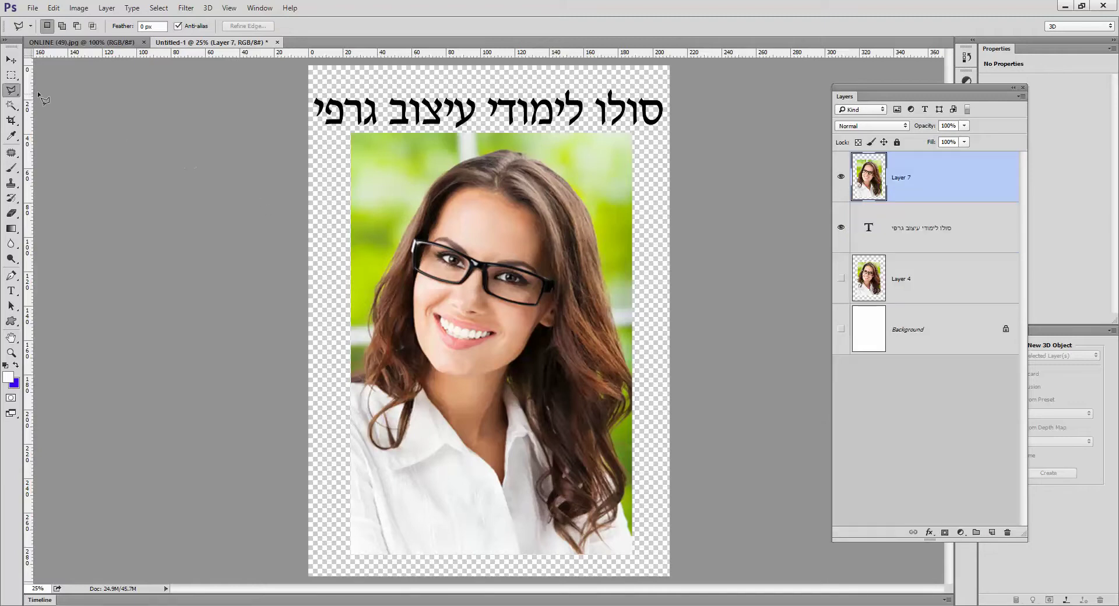
Step: Use the Eraser with the 696 px zigzag brush to cut the portrait's top edge into jagged teeth, and show the Background layer
left_click(11, 213)
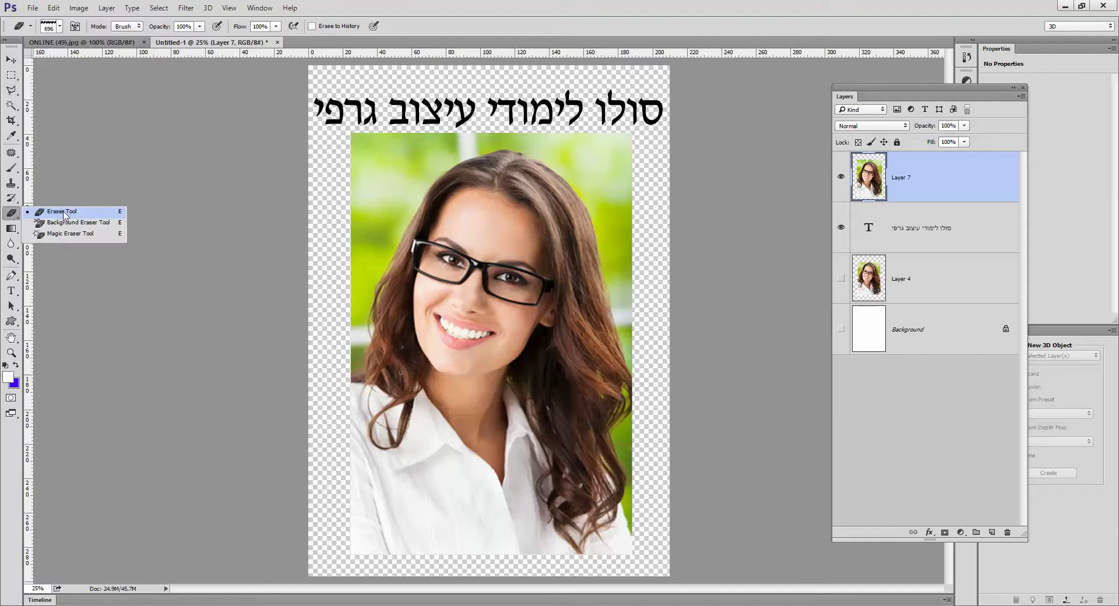
left_click(63, 213)
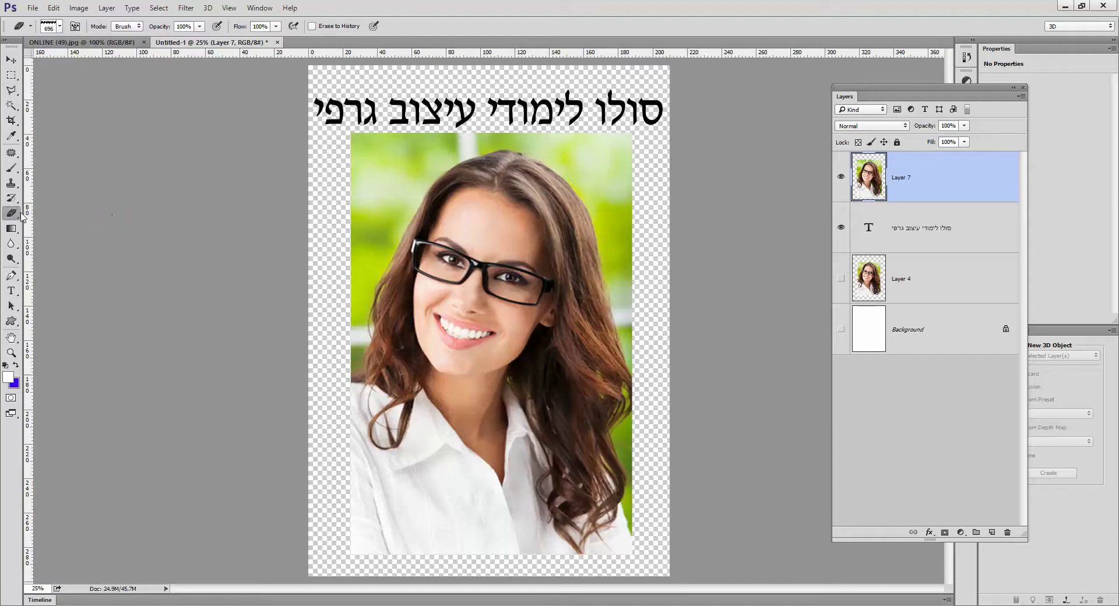
left_click(60, 26)
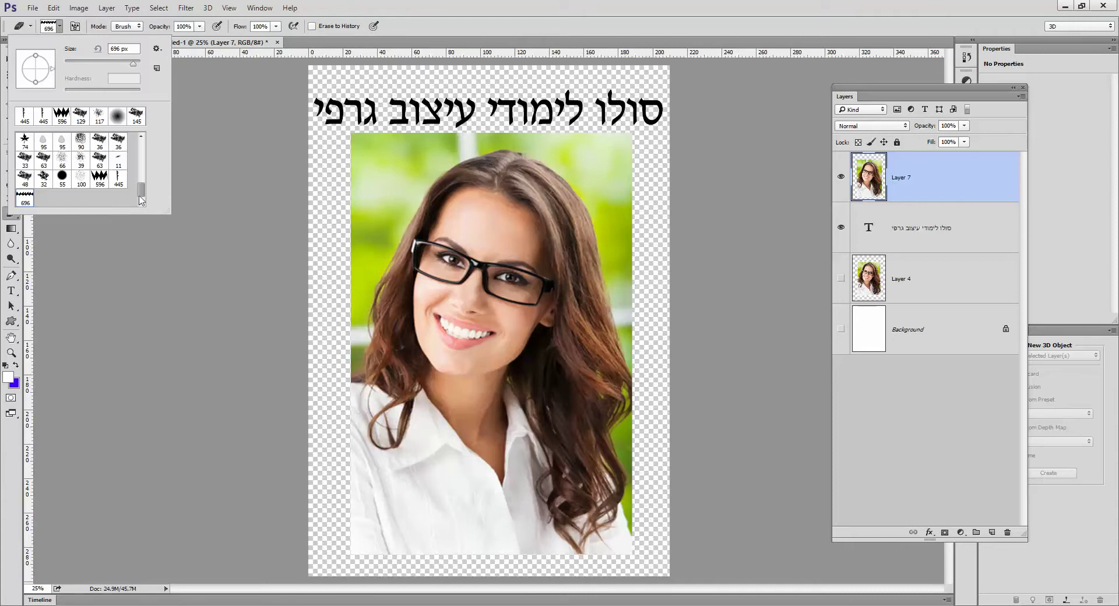
mouse_move(140, 194)
left_mouse_down()
mouse_move(145, 154)
mouse_move(144, 203)
left_mouse_up()
mouse_move(13, 217)
left_mouse_down()
mouse_move(79, 238)
mouse_move(77, 218)
left_mouse_up()
left_click(159, 8)
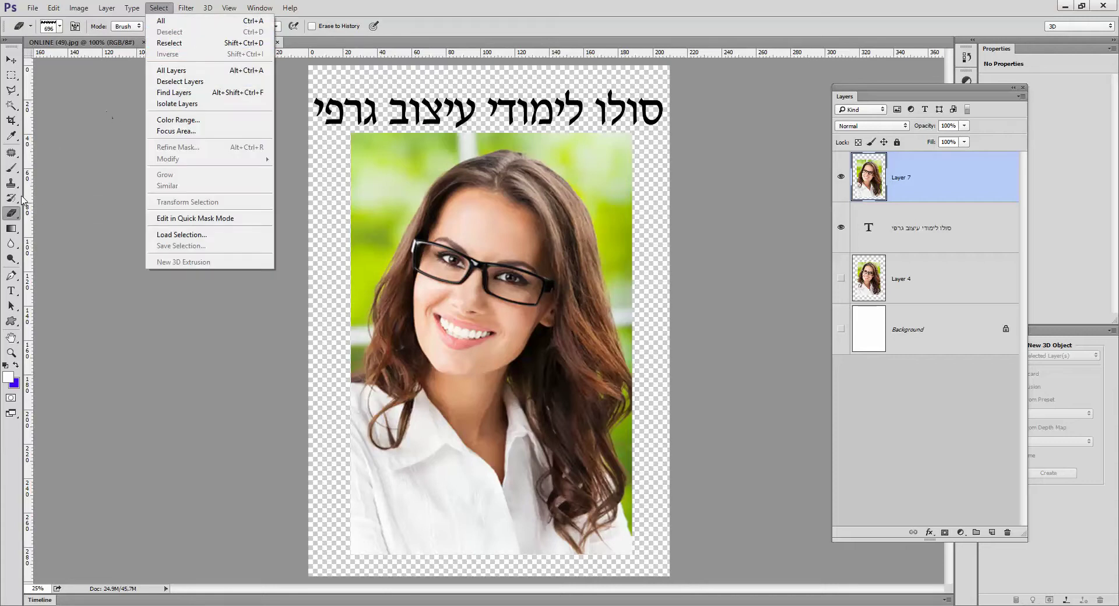
left_click(15, 217)
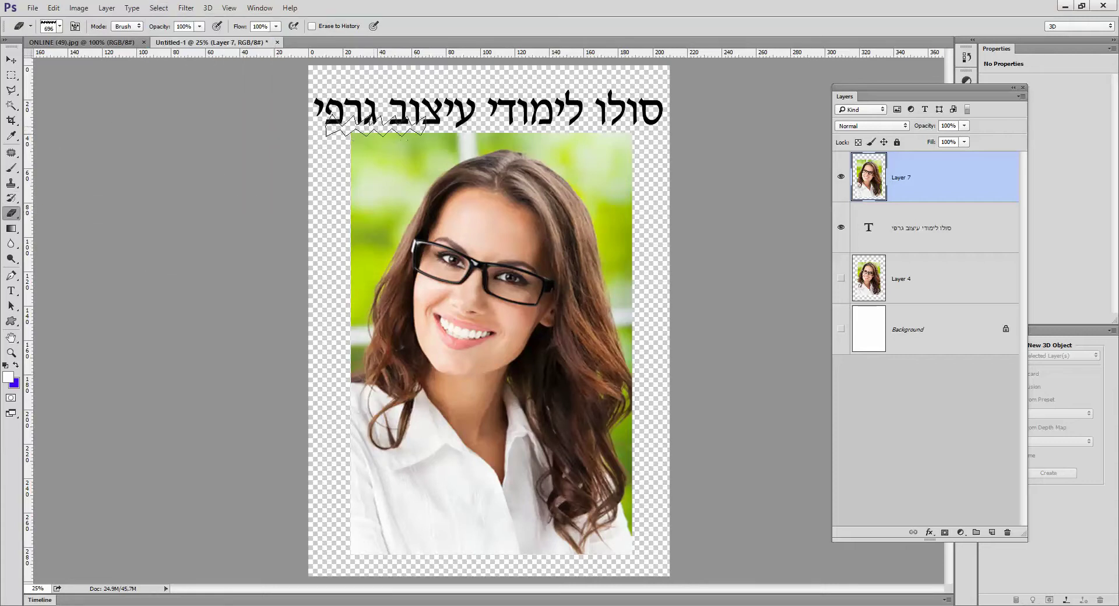
left_click(59, 26)
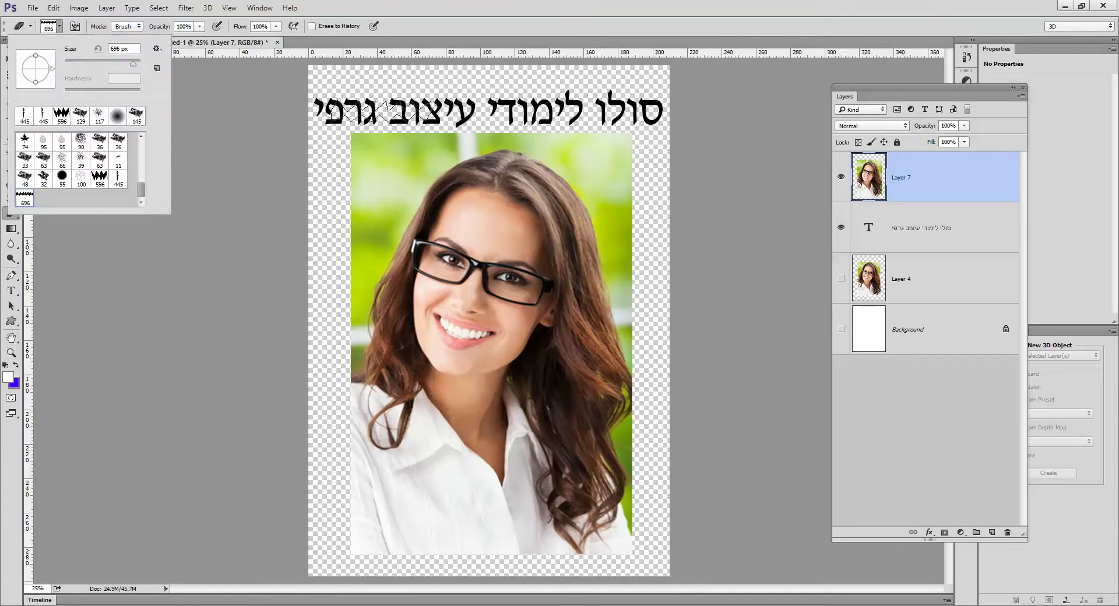
left_click(414, 132)
left_click_drag(414, 132, 586, 131)
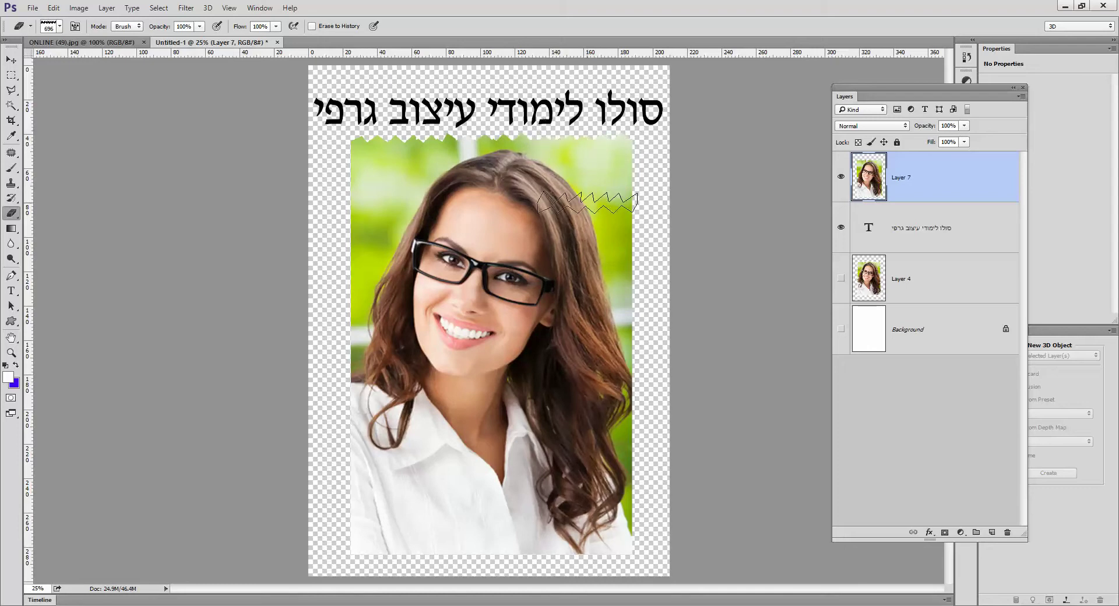
left_click(841, 329)
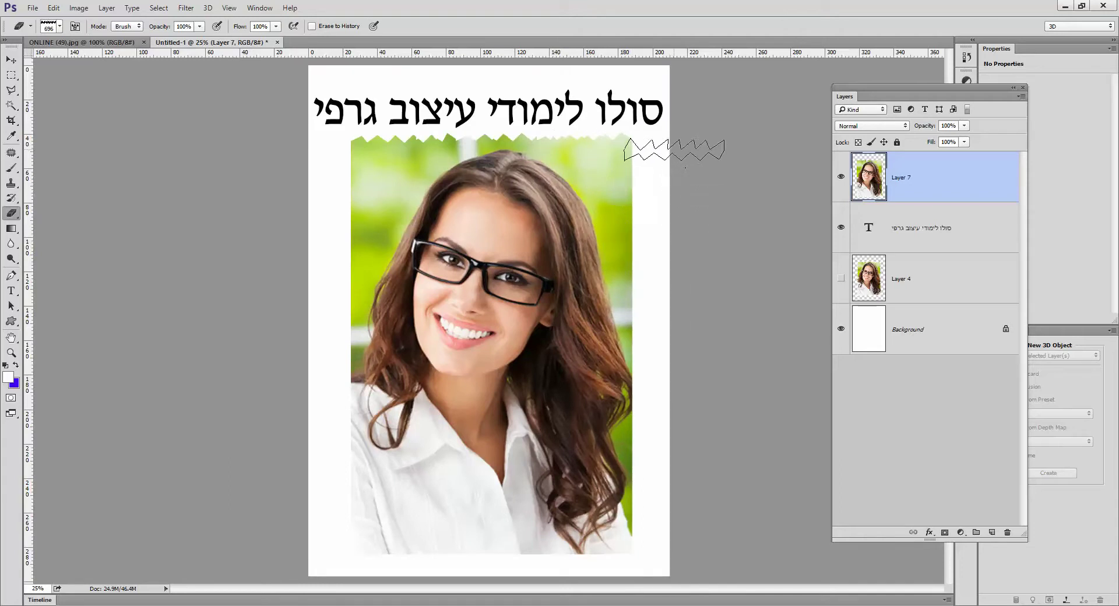
Step: Rotate the zigzag eraser tip to vertical and erase jagged teeth along the portrait's right and left edges
left_click_drag(674, 150, 681, 194)
left_click(60, 28)
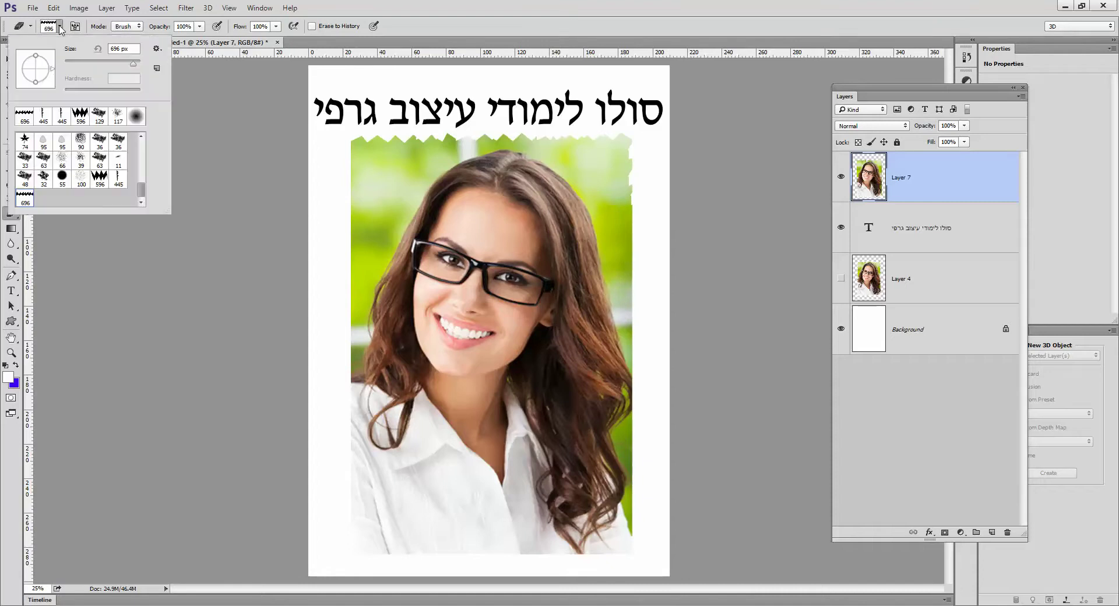
mouse_move(52, 72)
left_mouse_down()
mouse_move(44, 88)
mouse_move(26, 64)
mouse_move(20, 76)
left_mouse_up()
left_click_drag(20, 71, 38, 62)
left_click(641, 201)
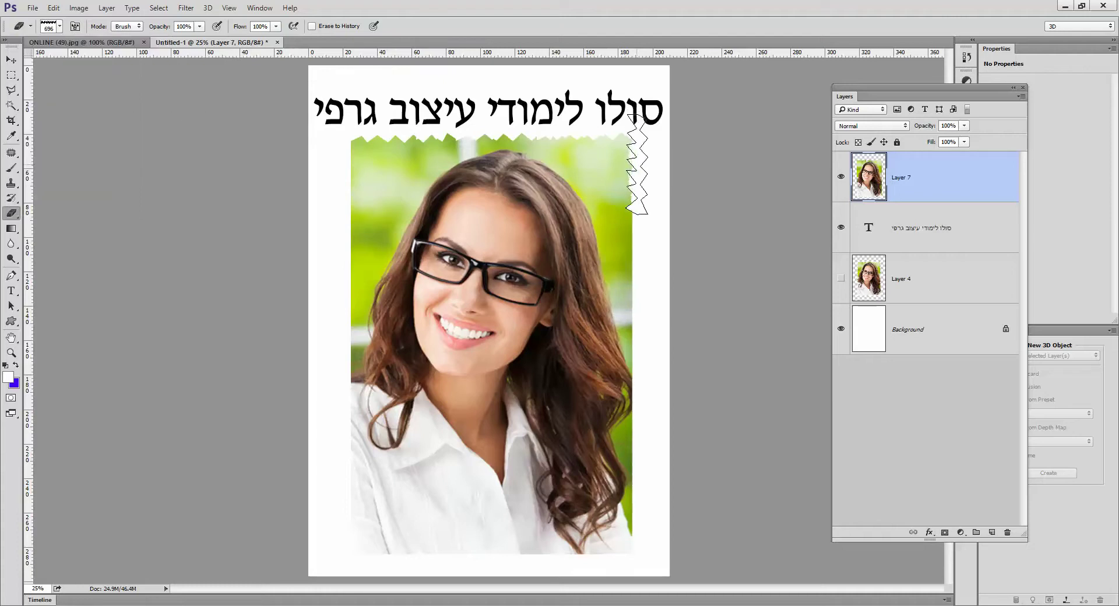
left_click_drag(642, 208, 637, 242)
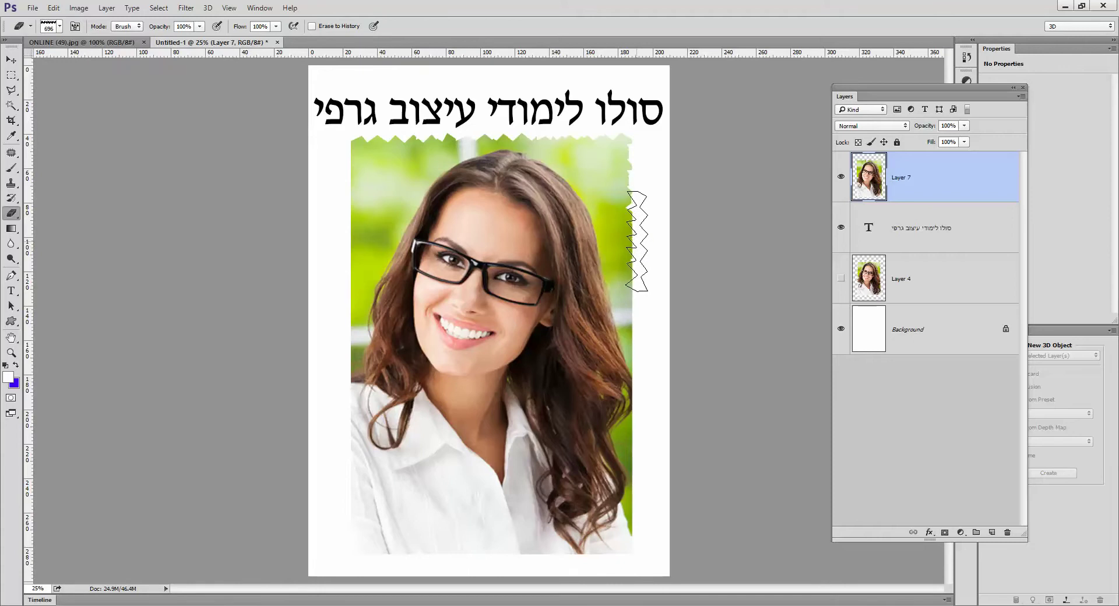
mouse_move(655, 282)
left_mouse_down()
mouse_move(636, 309)
mouse_move(639, 430)
mouse_move(651, 418)
mouse_move(632, 482)
mouse_move(640, 467)
mouse_move(638, 518)
left_mouse_up()
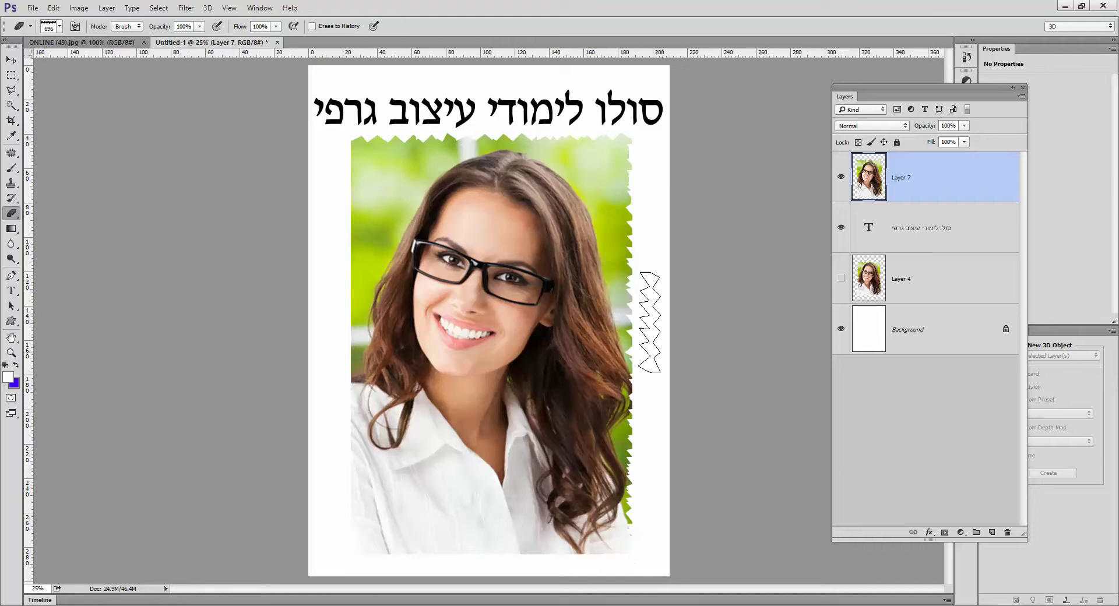
mouse_move(325, 237)
left_mouse_down()
mouse_move(345, 183)
mouse_move(348, 278)
mouse_move(335, 189)
mouse_move(348, 174)
mouse_move(334, 216)
mouse_move(353, 369)
mouse_move(349, 544)
mouse_move(318, 531)
mouse_move(325, 550)
mouse_move(355, 532)
left_mouse_up()
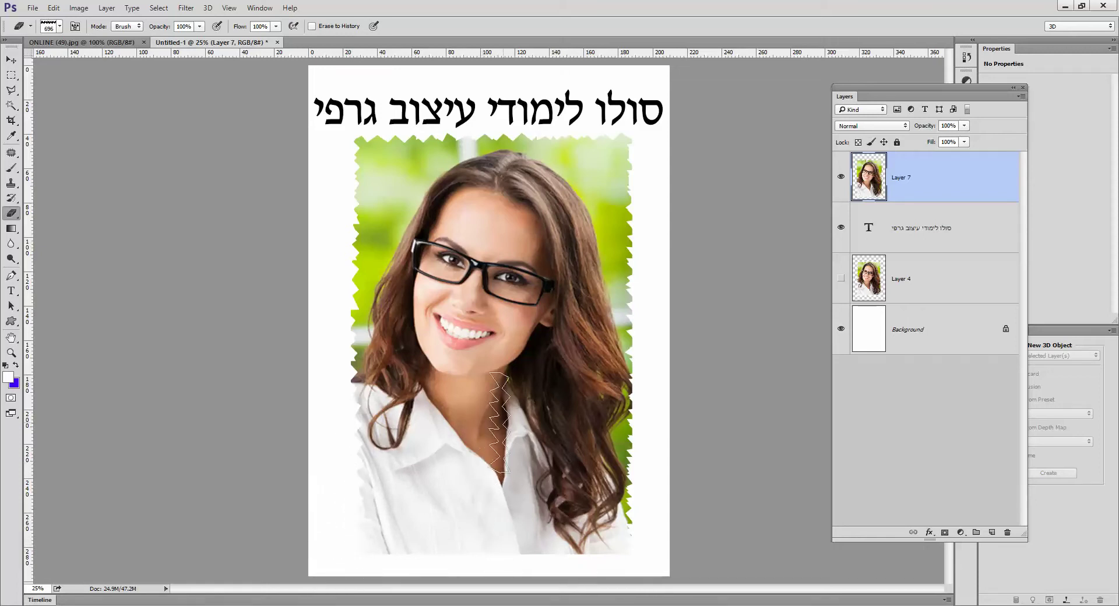
Step: Rotate the zigzag eraser tip back to horizontal and erase jagged teeth along the portrait's bottom edge
left_click(60, 26)
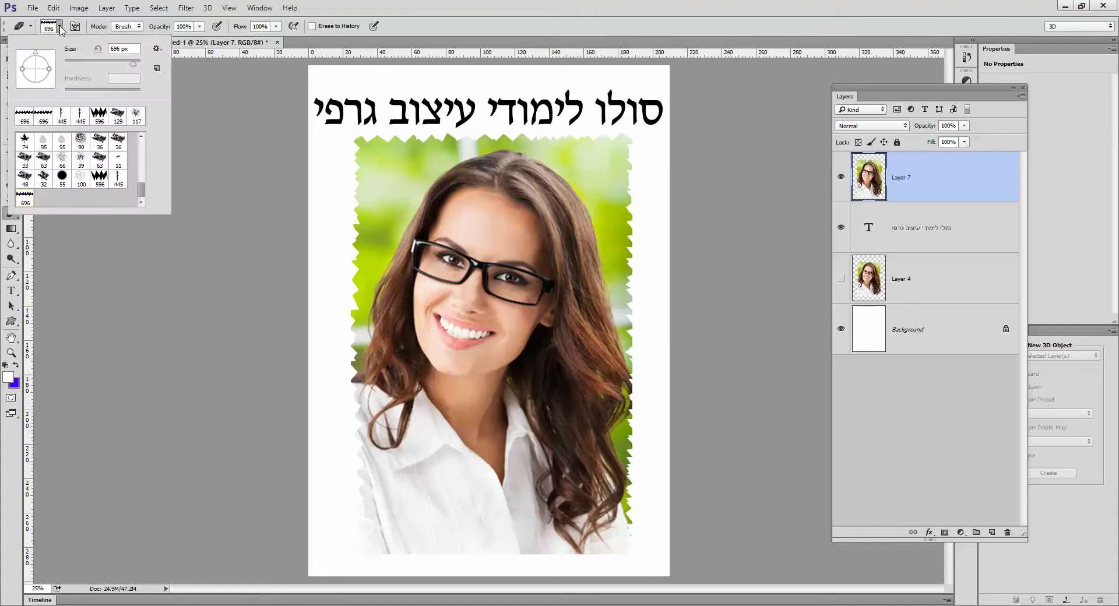
left_click_drag(36, 56, 51, 75)
mouse_move(396, 556)
left_mouse_down()
mouse_move(500, 549)
mouse_move(540, 560)
mouse_move(544, 547)
mouse_move(616, 547)
mouse_move(577, 564)
mouse_move(568, 553)
mouse_move(550, 564)
mouse_move(375, 550)
left_mouse_up()
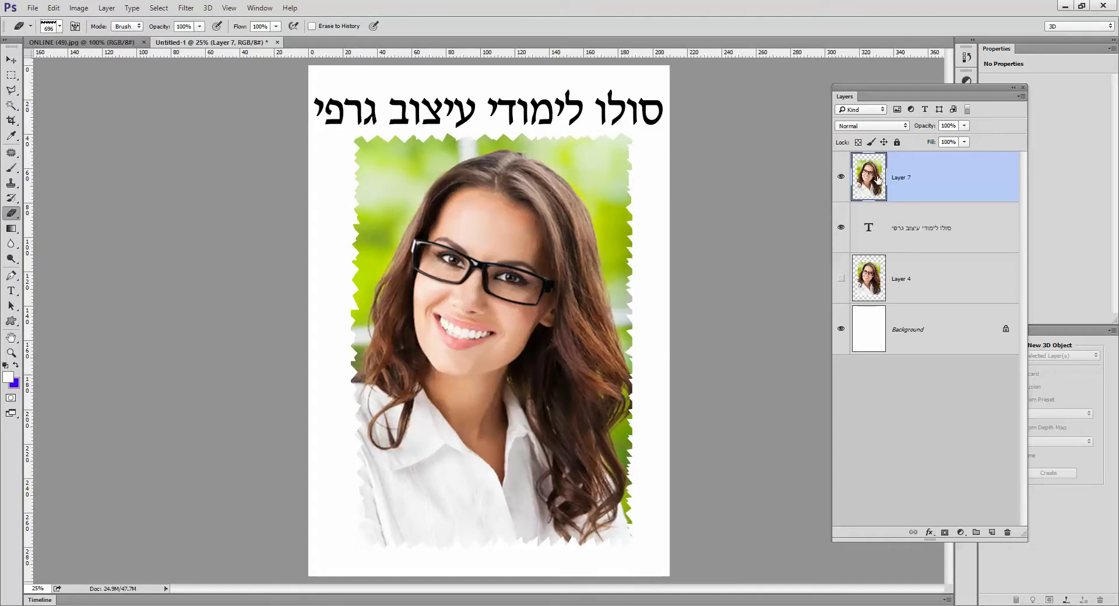
Step: Try a black fill on the Background layer behind the jagged portrait and undo it
left_click(861, 337)
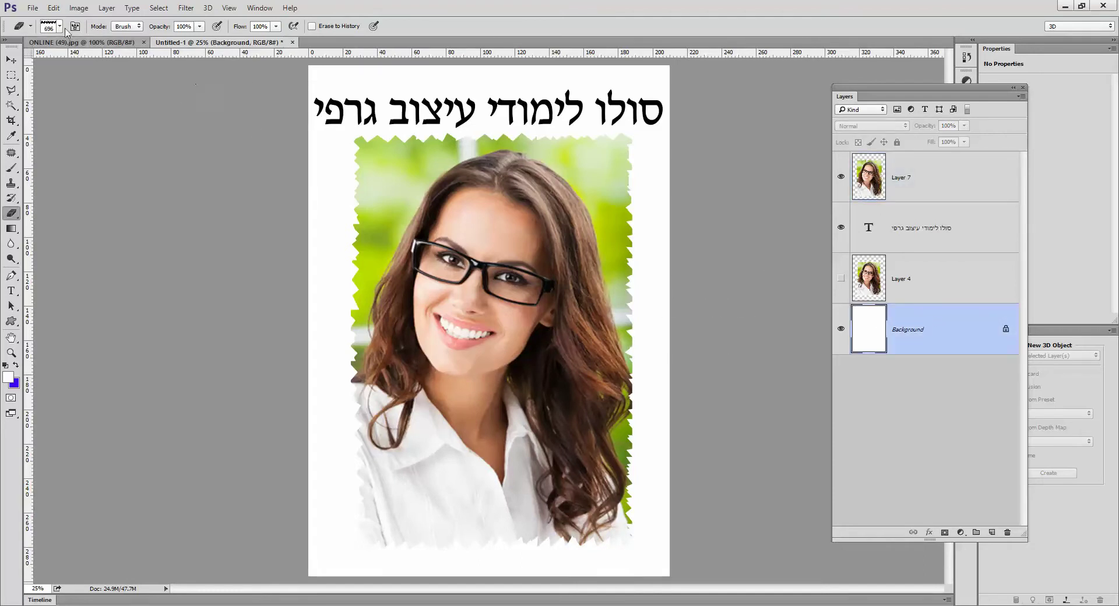
left_click(53, 7)
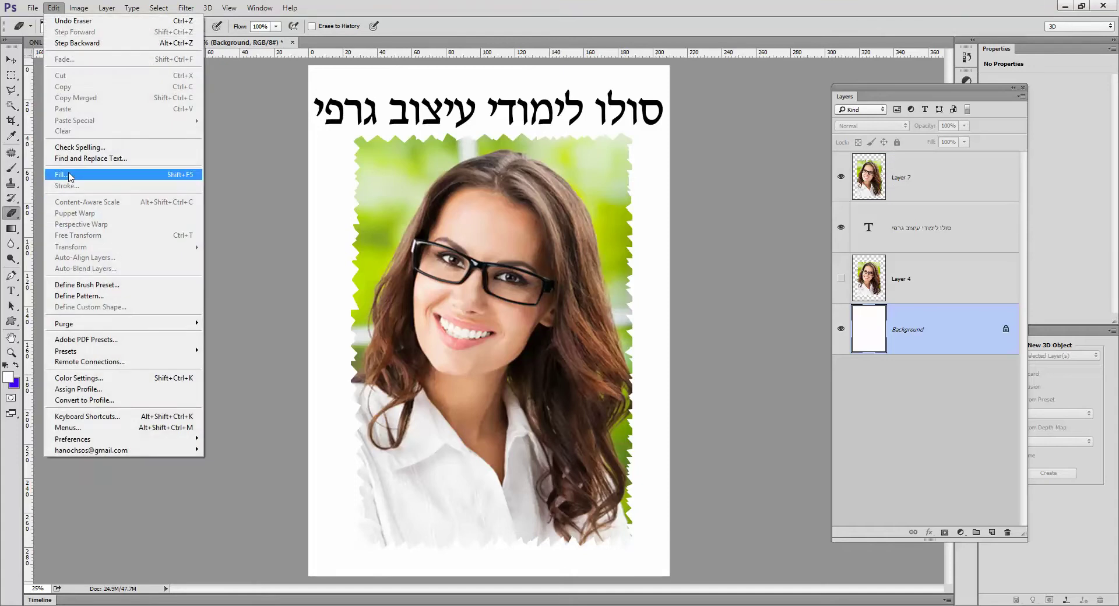
left_click(68, 174)
left_click(705, 183)
key("e")
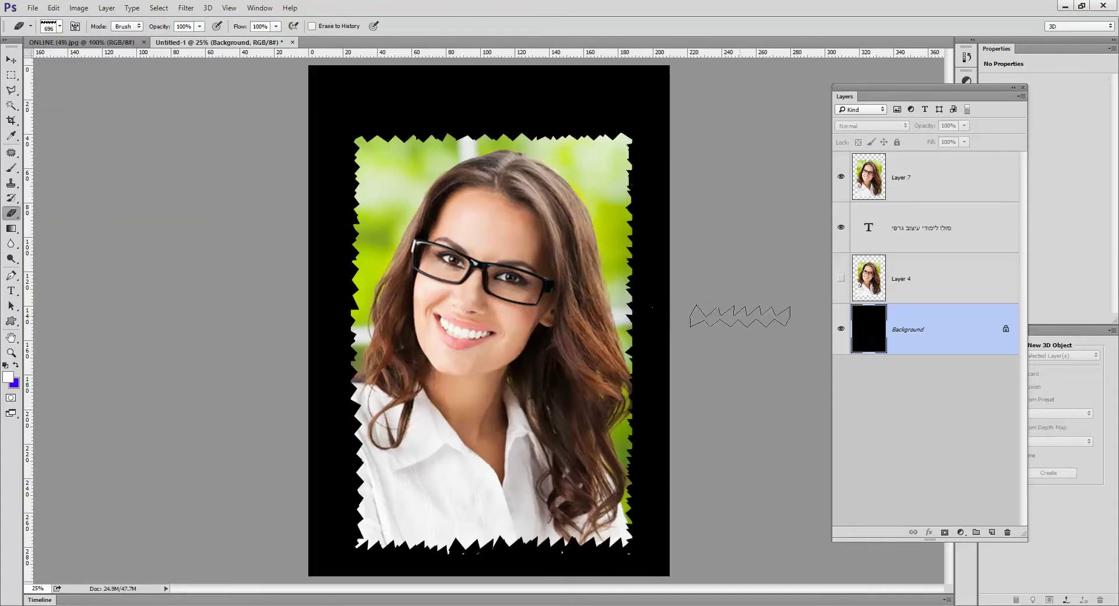
key("ctrl+z")
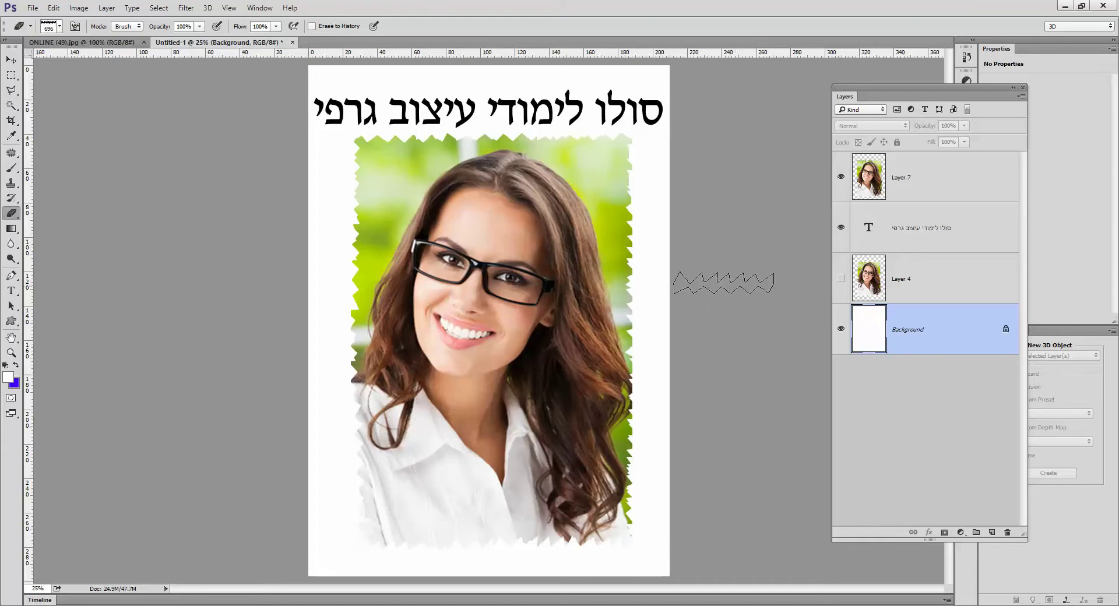
Step: Add a Drop Shadow to Layer 7 with a distance of 20 px, a spread of 22% and a larger size
left_click(886, 279)
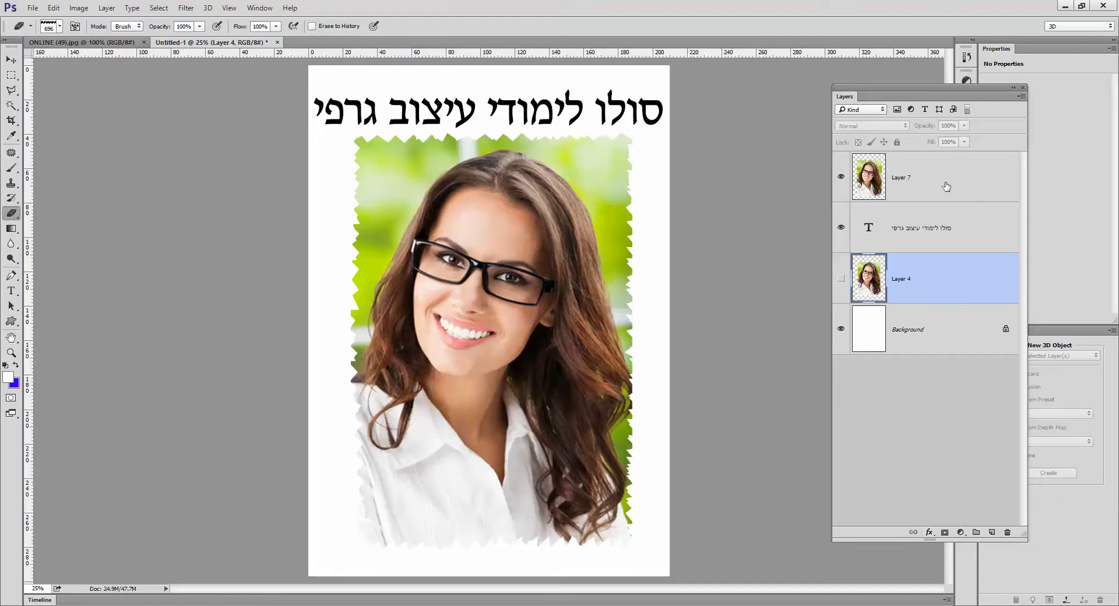
left_click(889, 175)
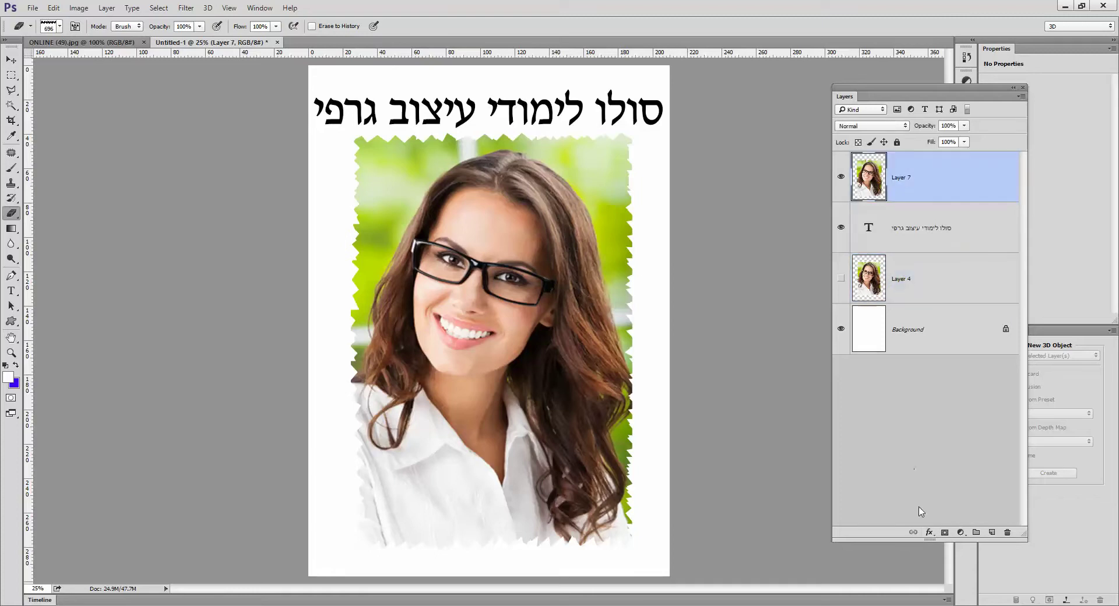
left_click(928, 532)
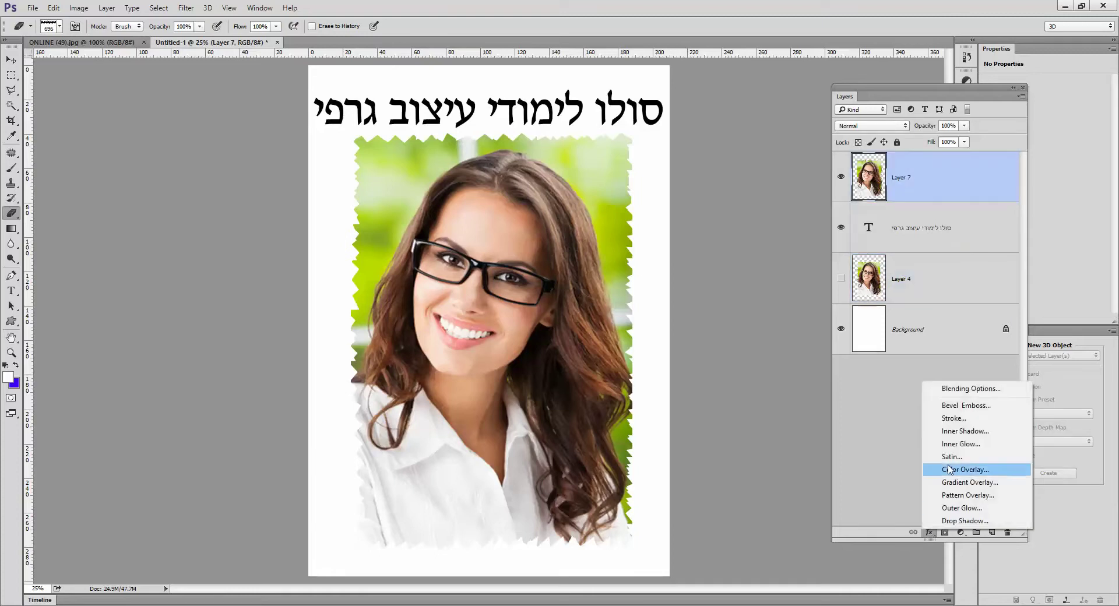
left_click(952, 521)
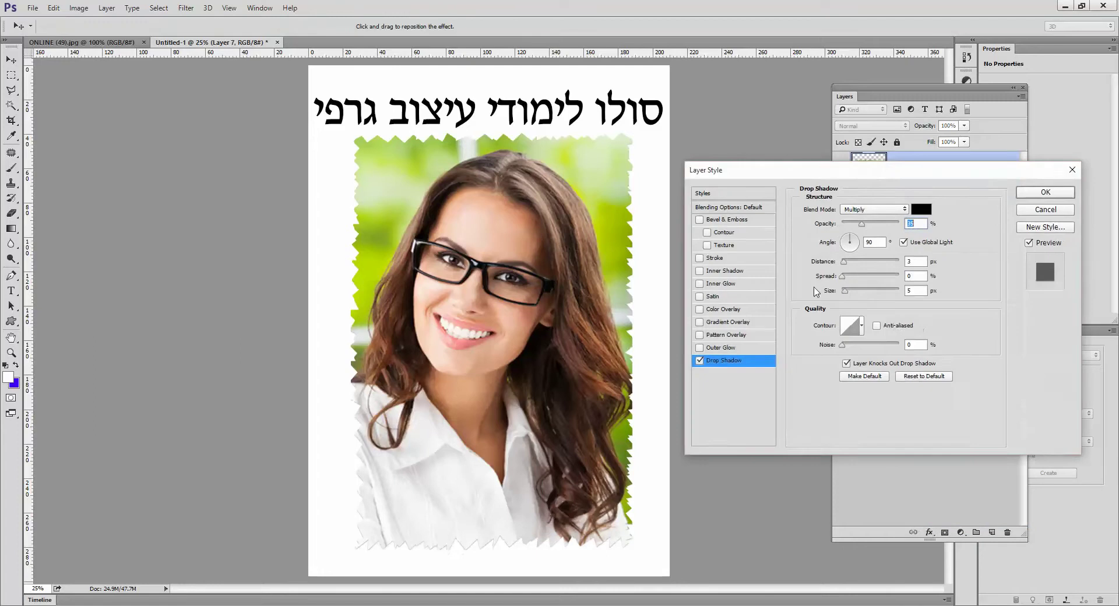
left_click_drag(780, 180, 758, 126)
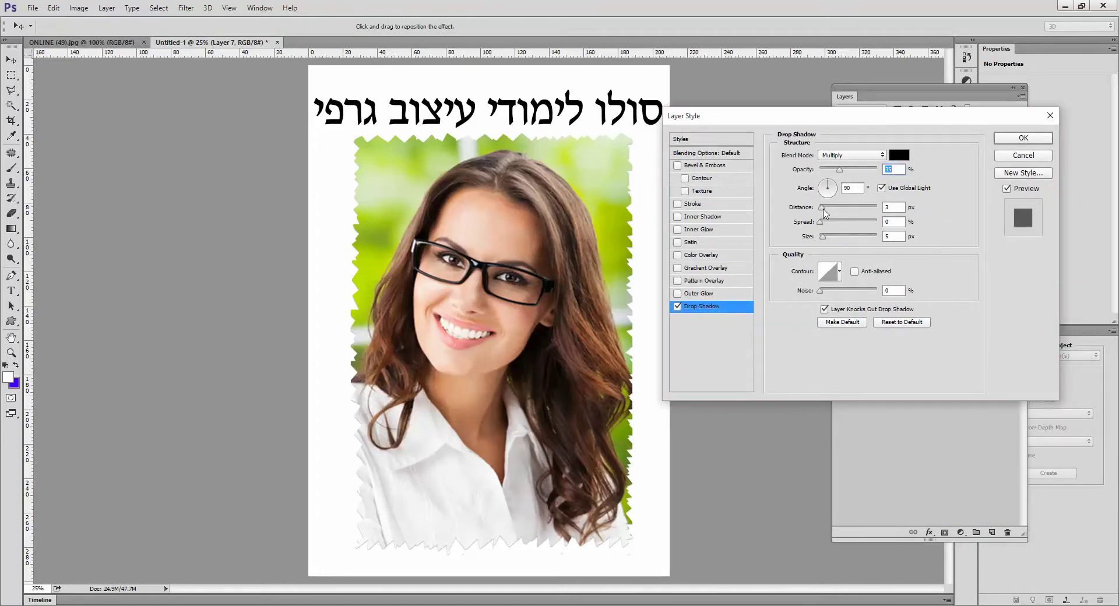
left_click_drag(824, 207, 841, 239)
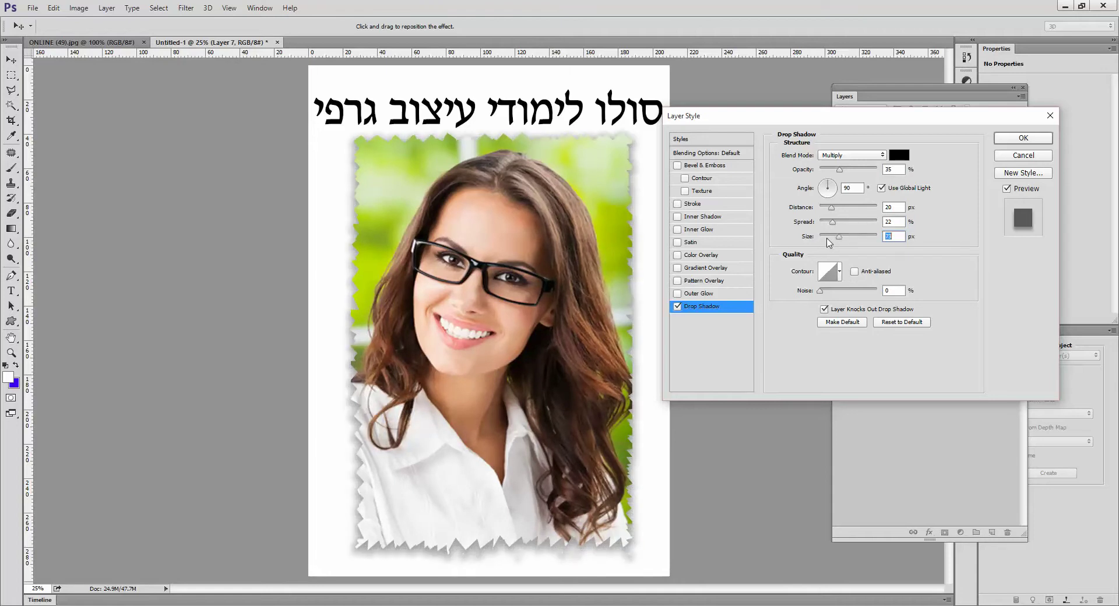
Step: Try a thin white Inside stroke on Layer 7 together with its shadow, and delete all the layer's effects
left_click(707, 204)
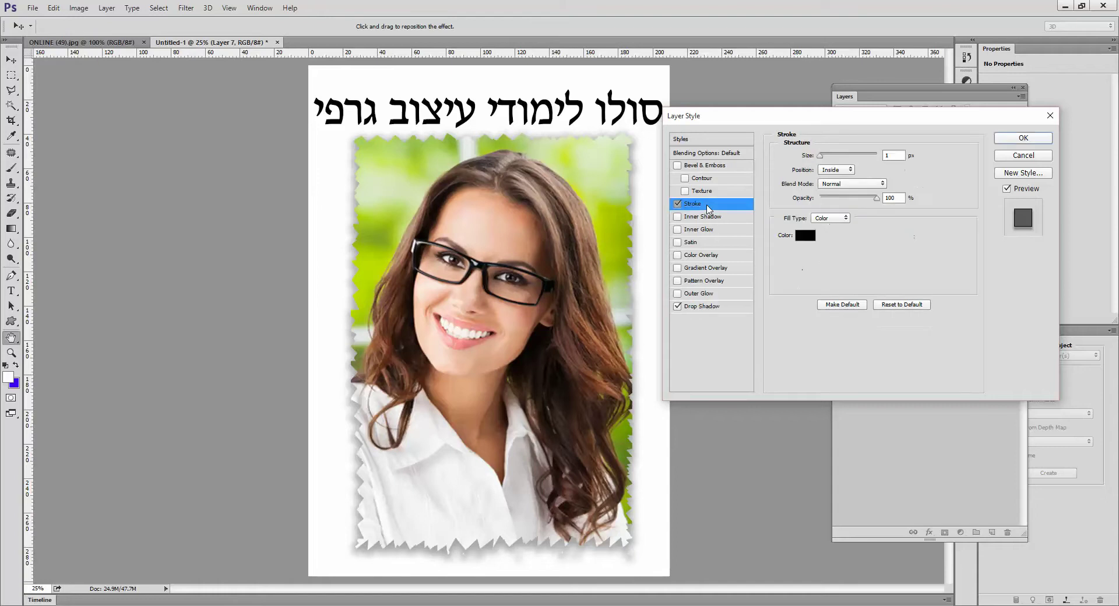
left_click_drag(824, 158, 829, 159)
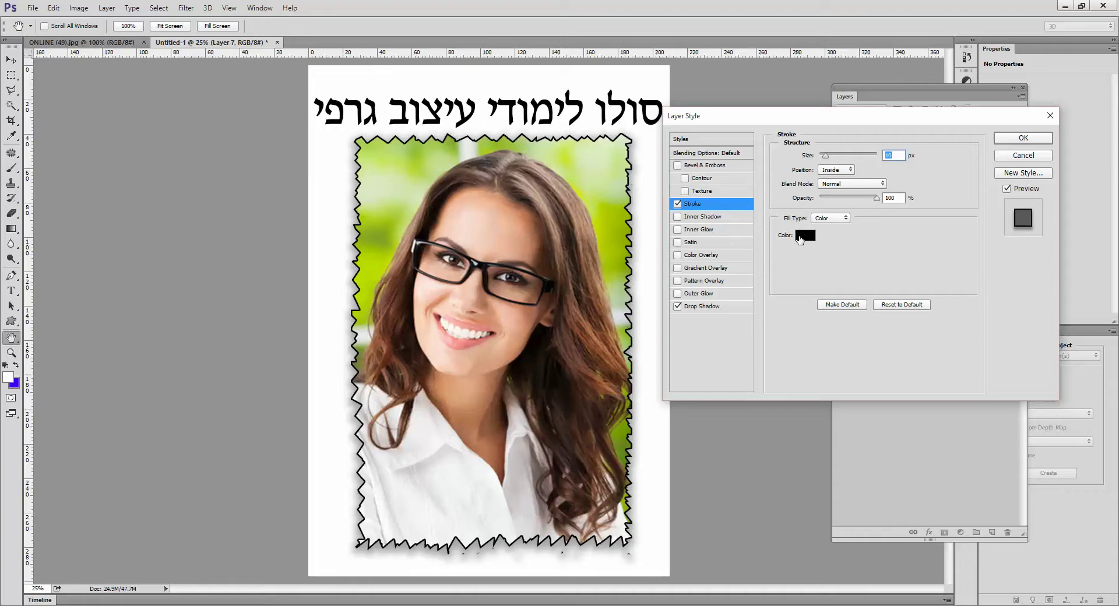
left_click(806, 237)
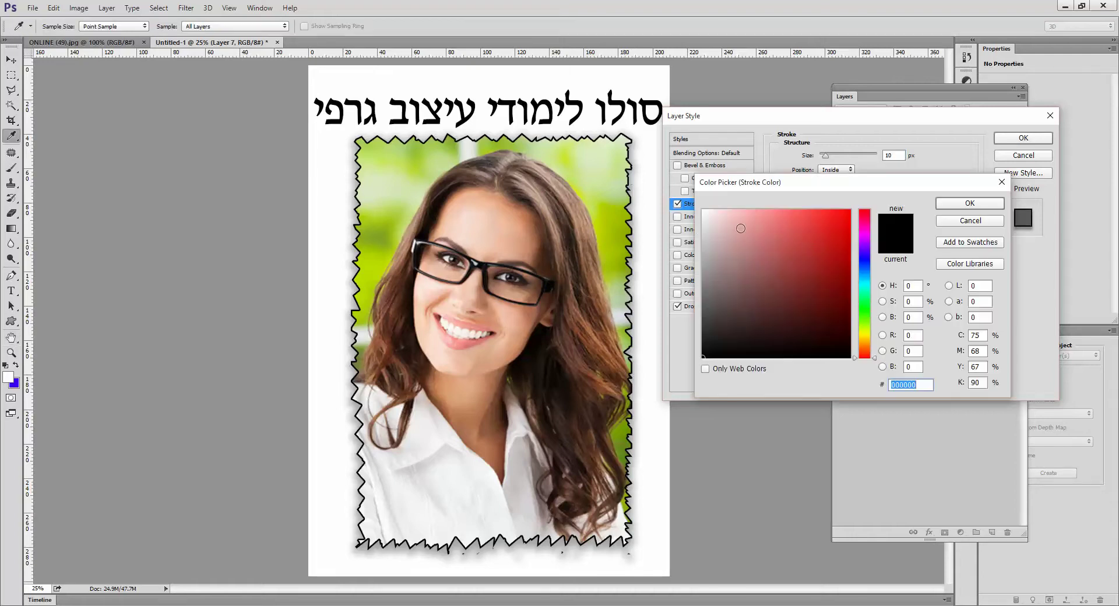
left_click_drag(741, 229, 697, 208)
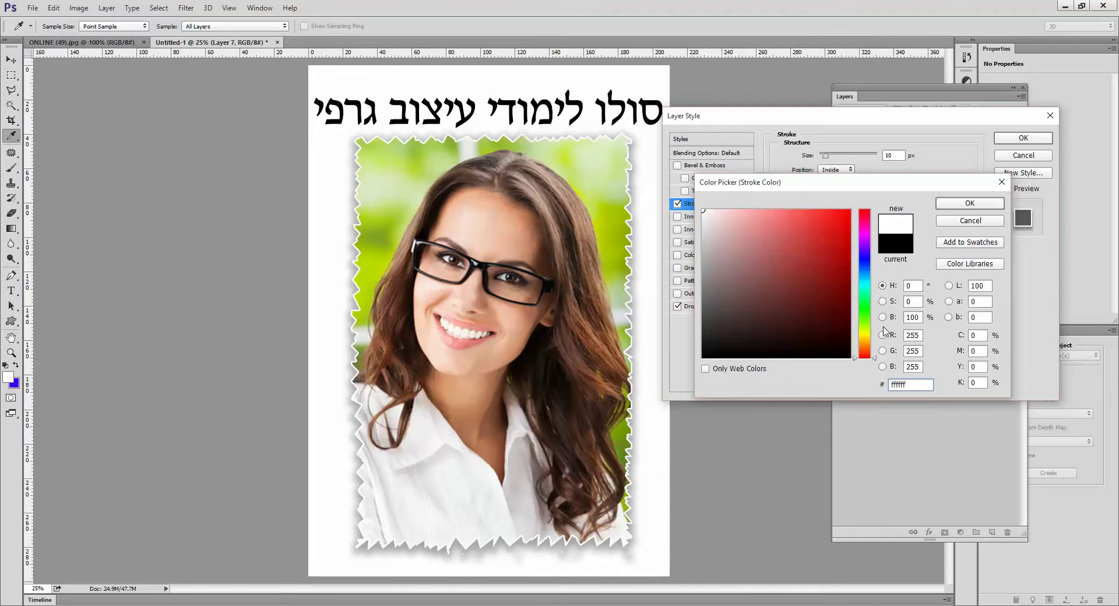
left_click(989, 204)
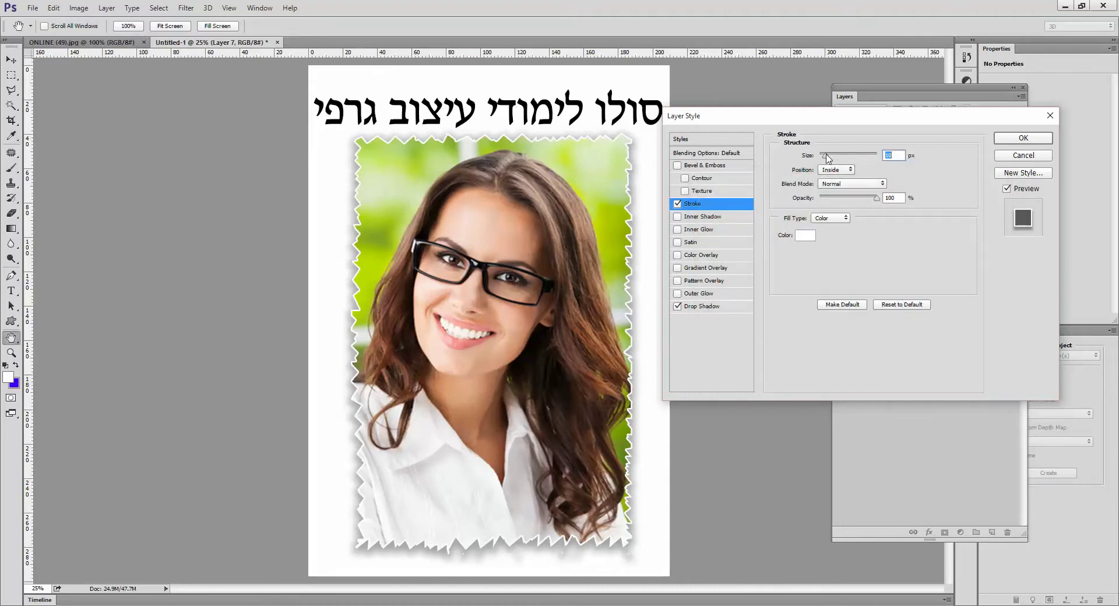
mouse_move(828, 158)
left_mouse_down()
mouse_move(854, 156)
mouse_move(826, 160)
left_mouse_up()
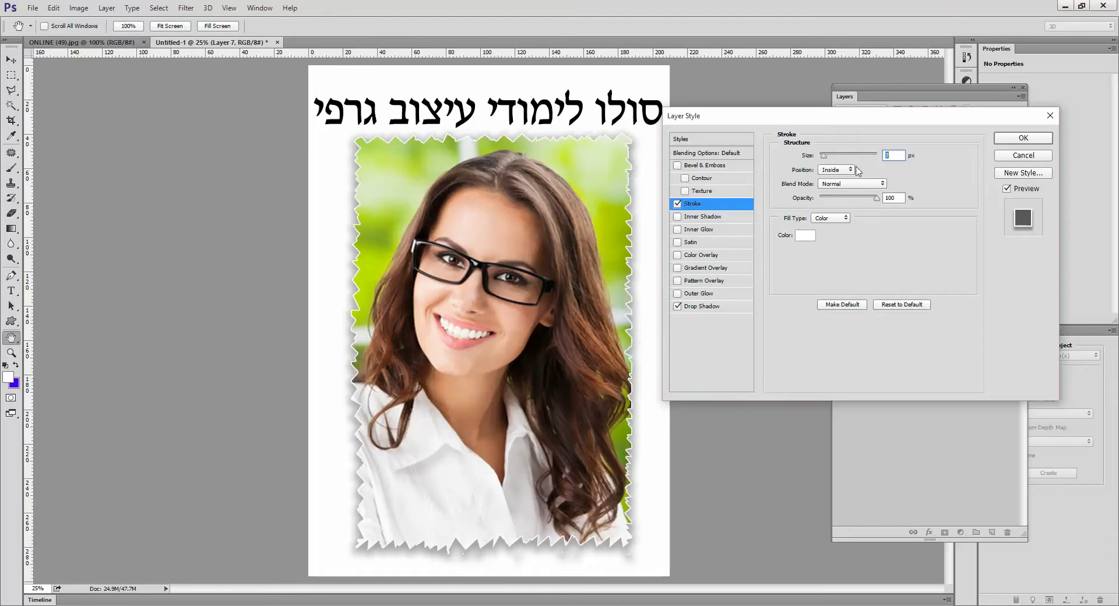
left_click(1023, 139)
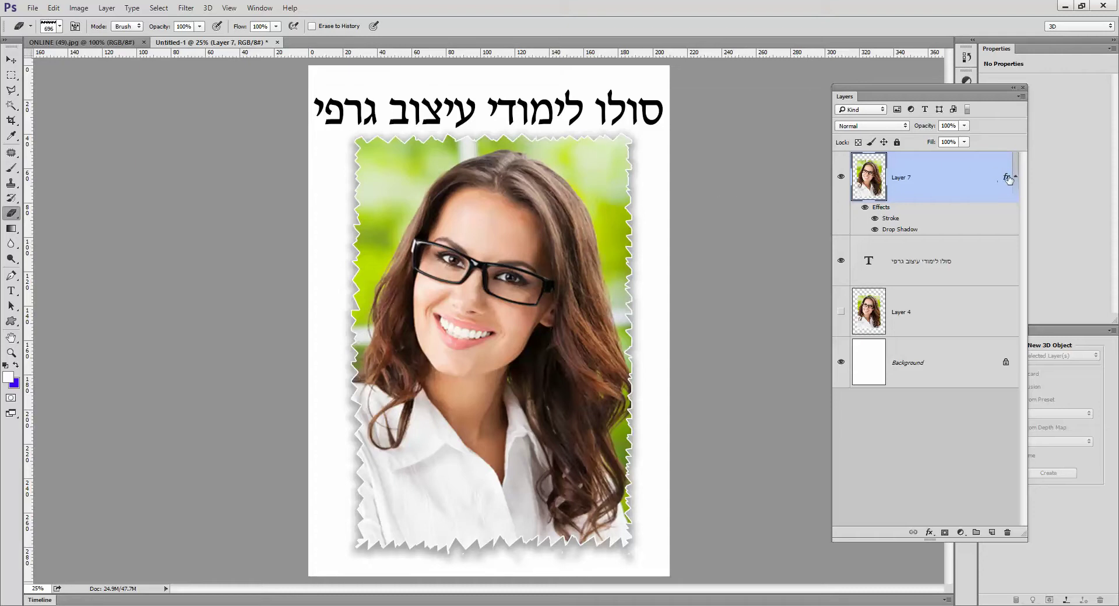
mouse_move(1006, 180)
left_mouse_down()
mouse_move(986, 257)
mouse_move(1008, 533)
left_mouse_up()
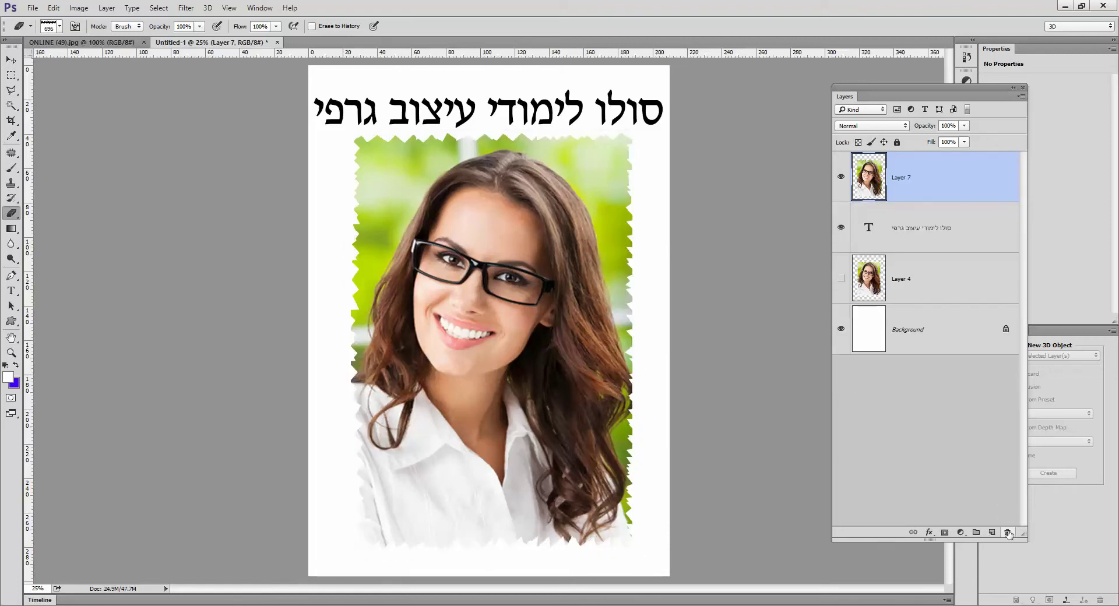
Step: Load the jagged outline of Layer 7 as a selection and feather it by 20 pixels
left_click(868, 178, "ctrl")
left_click(158, 8)
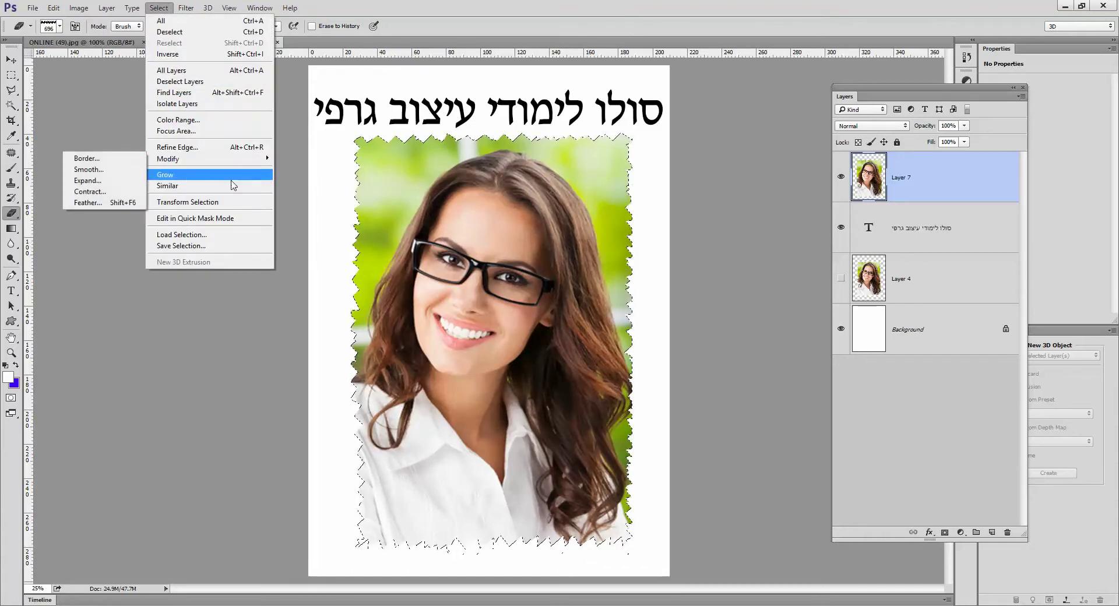
left_click(98, 204)
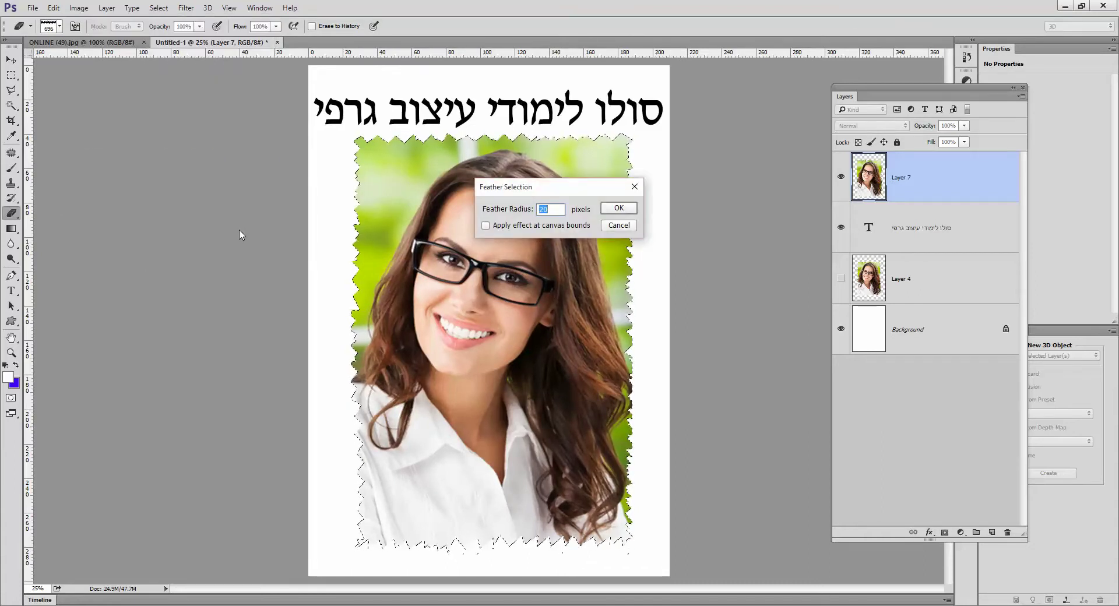
key("Return")
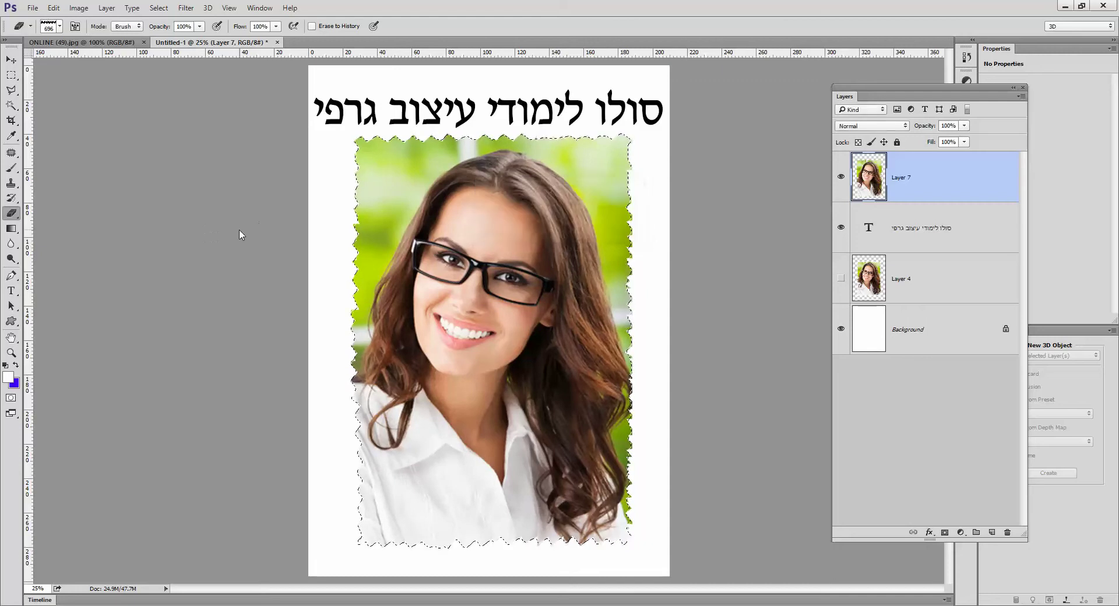
Step: Add a new layer and fill the feathered selection on it with black at Normal mode and 100% opacity
left_click(992, 533)
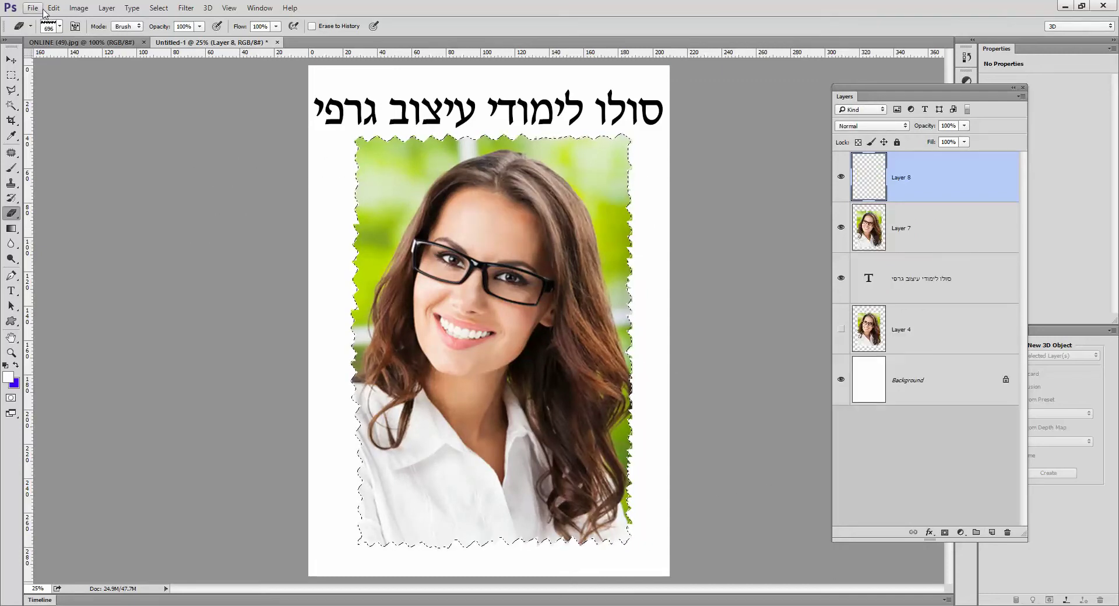
left_click(61, 9)
left_click(69, 175)
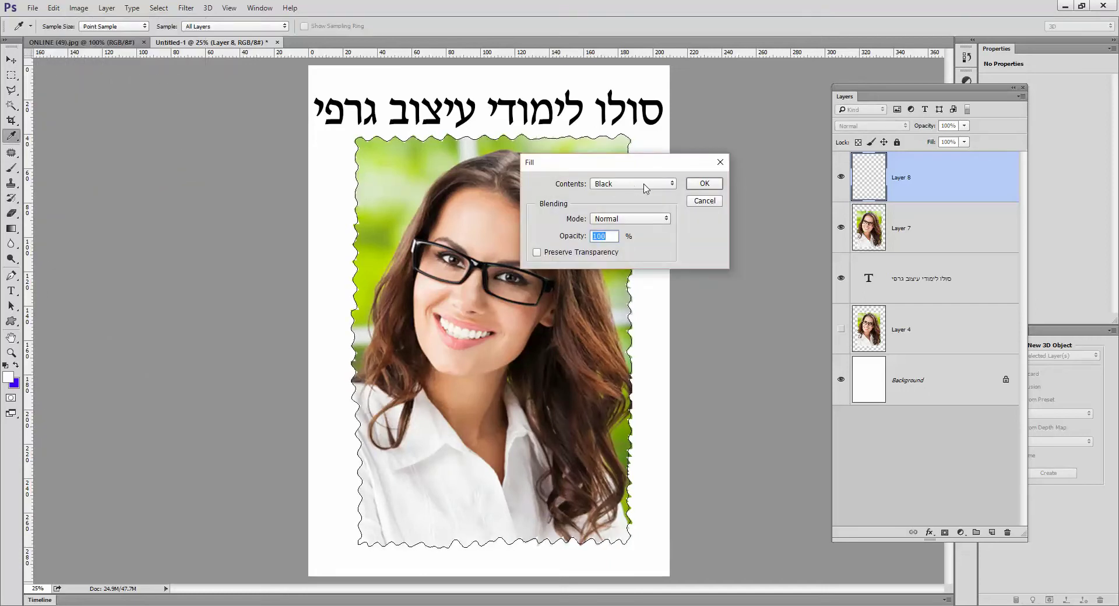
left_click(704, 184)
key("e")
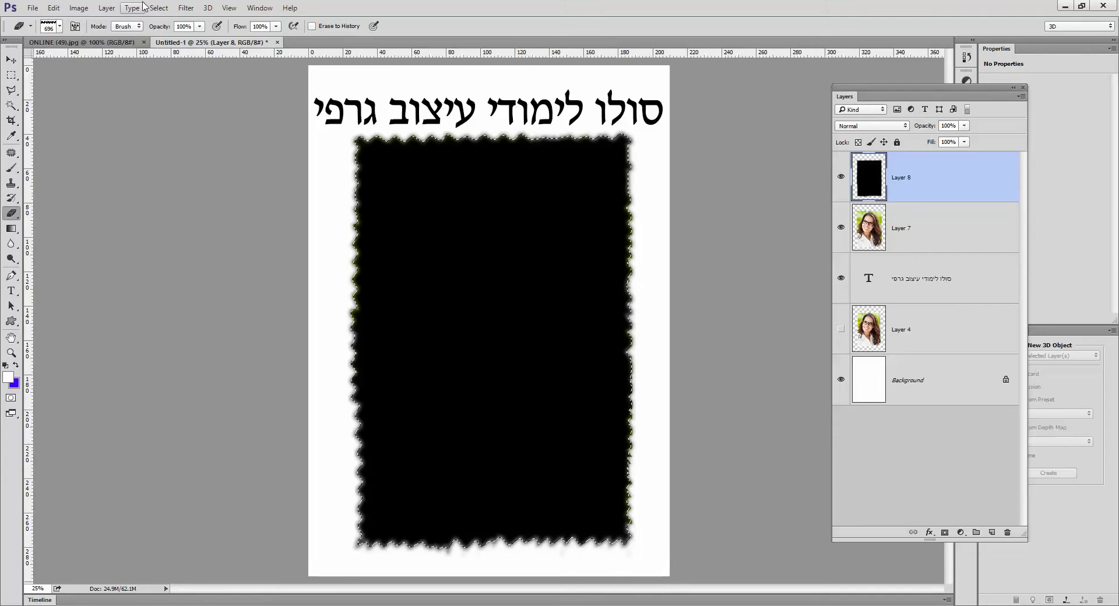
Step: Deselect the outline and place the portrait's Layer 7 above the black-filled Layer 8
left_click(158, 8)
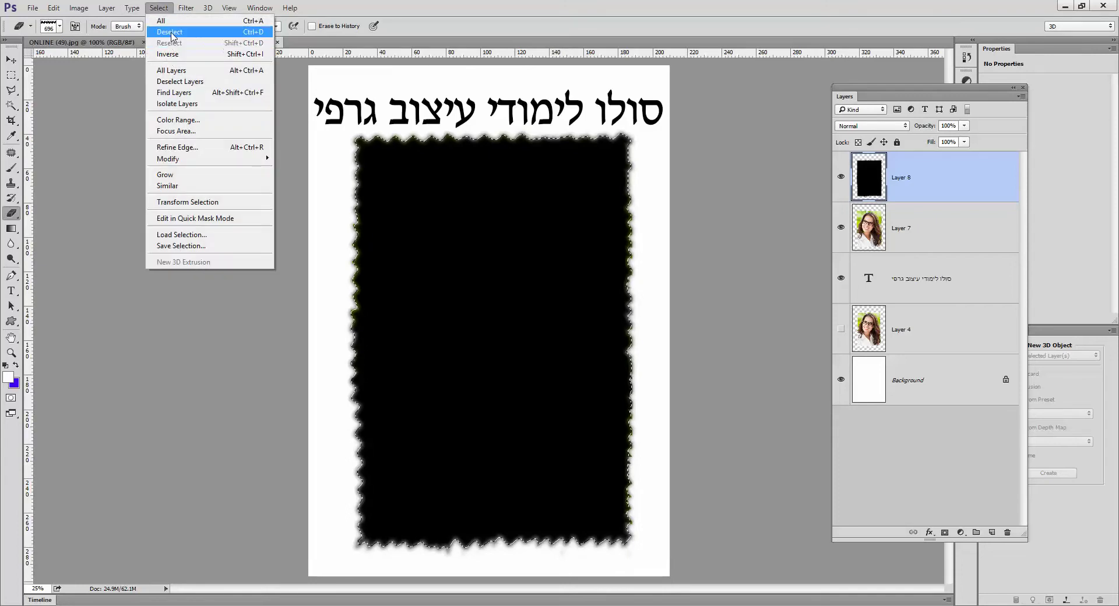
left_click(170, 32)
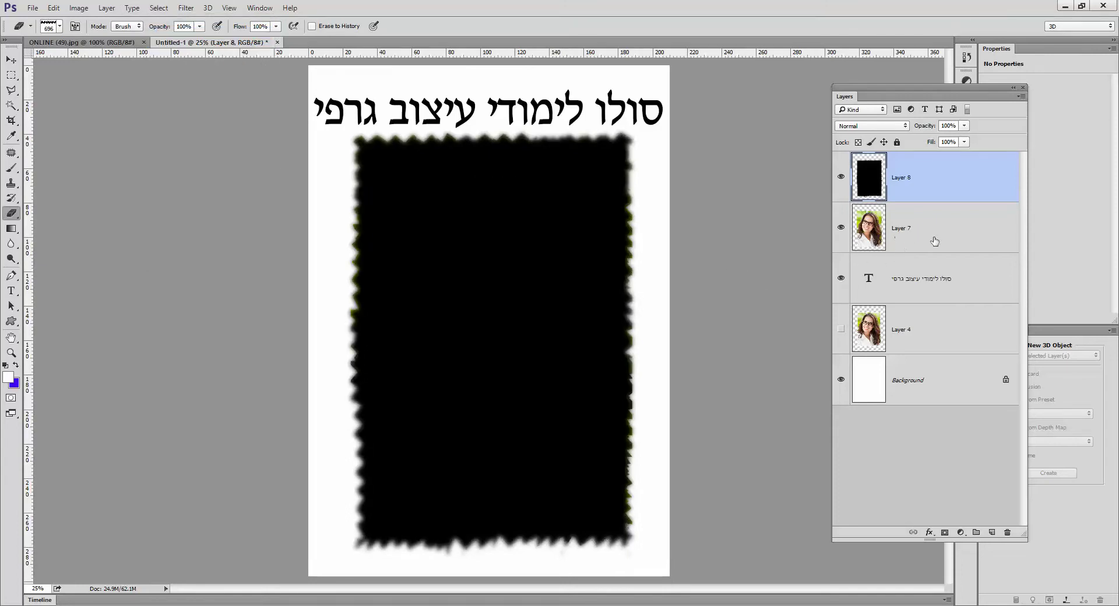
left_click_drag(920, 247, 910, 165)
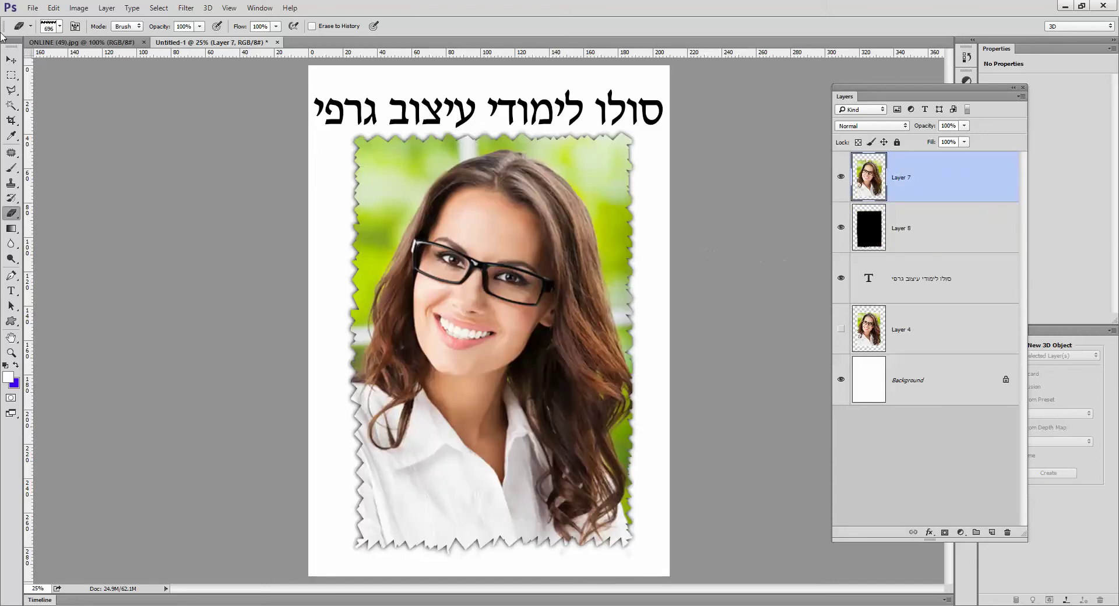
Step: Offset the portrait on Layer 7 slightly right and down with the Move tool, exposing the black shadow along its upper and left edges
left_click(10, 61)
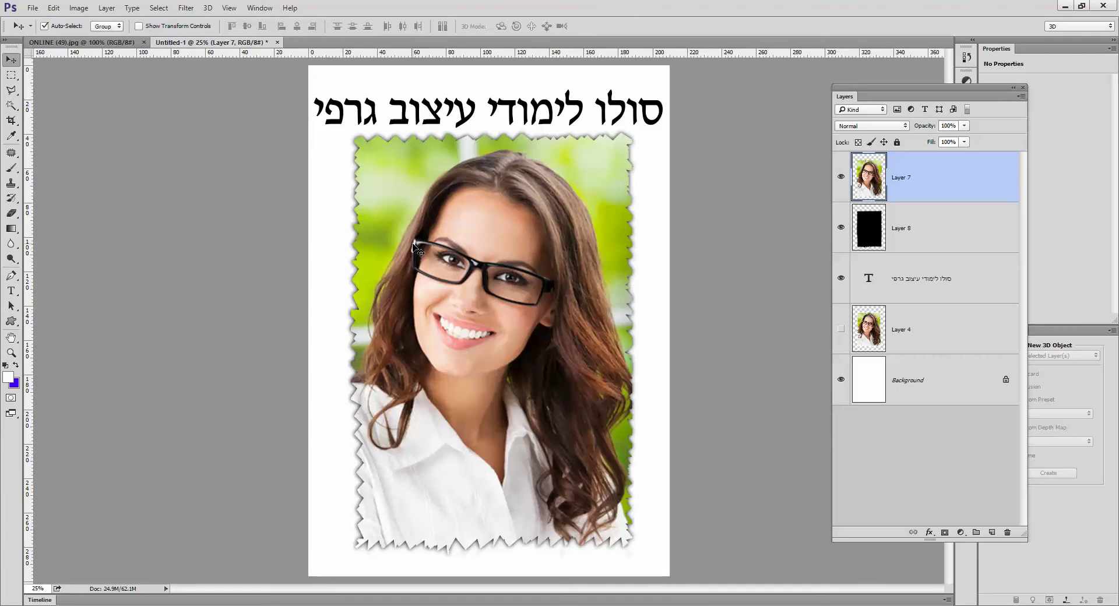
left_click_drag(414, 248, 416, 247)
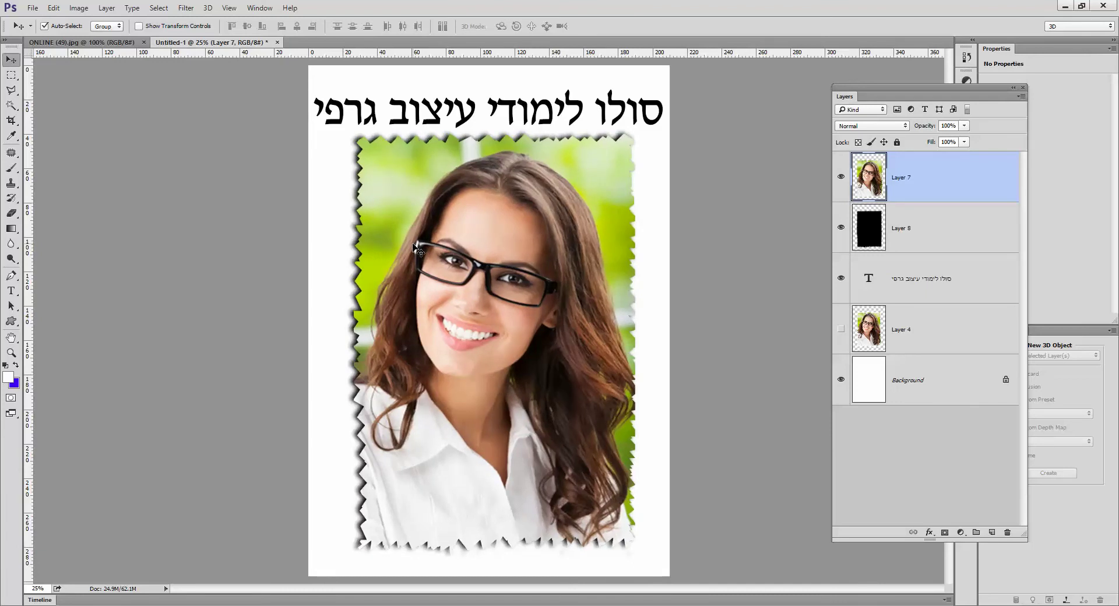
key("shift+Down")
key("shift+Down")
key("Right")
key("Right")
key("Right")
key("Right")
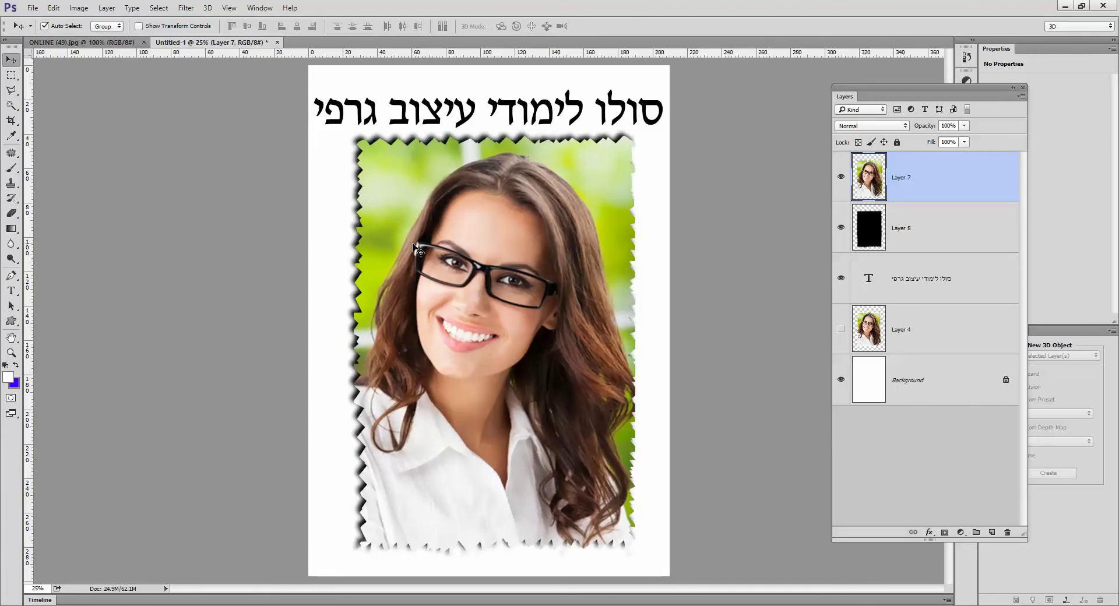
key("Left")
key("Left")
key("Left")
key("Left")
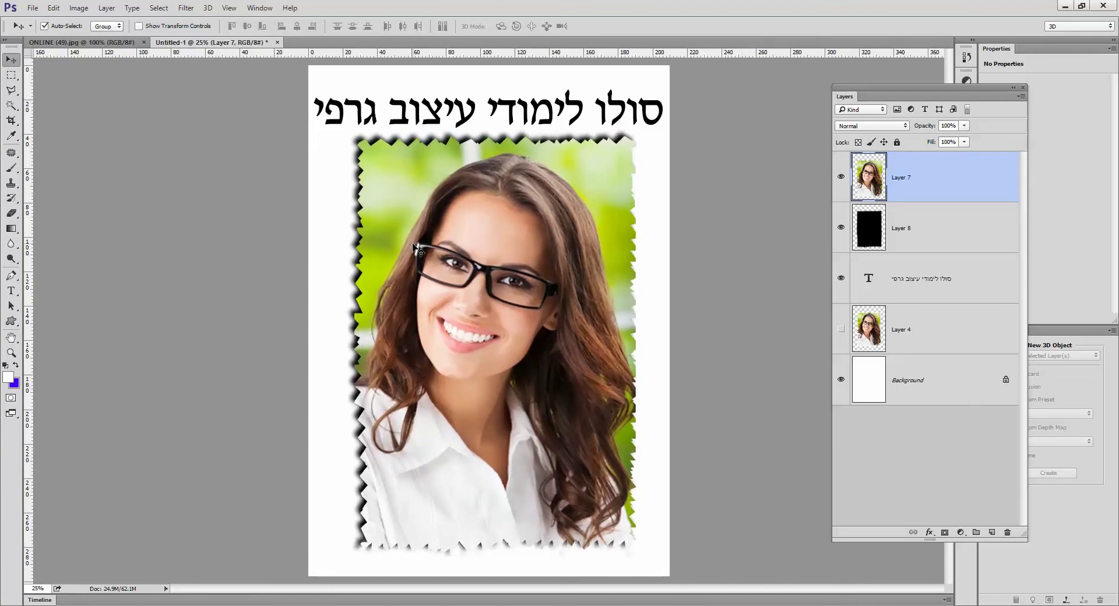